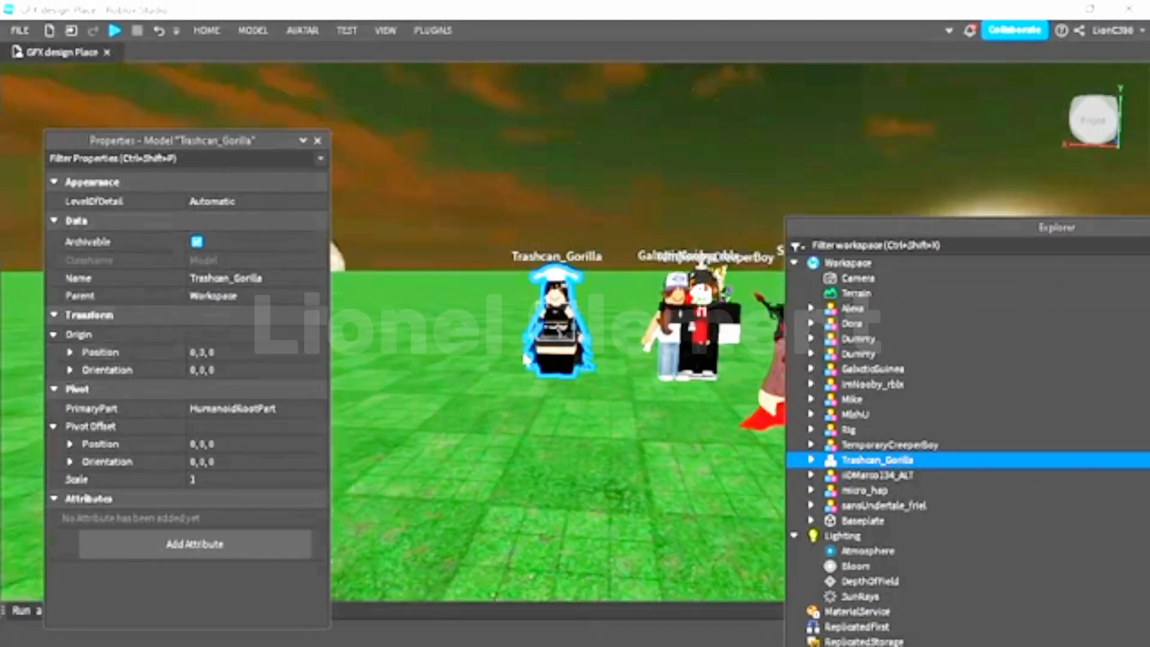
Step: Export the selected Trashcan_Gorilla avatar from Roblox Studio as an .obj file
right_click(857, 460)
left_click(923, 560)
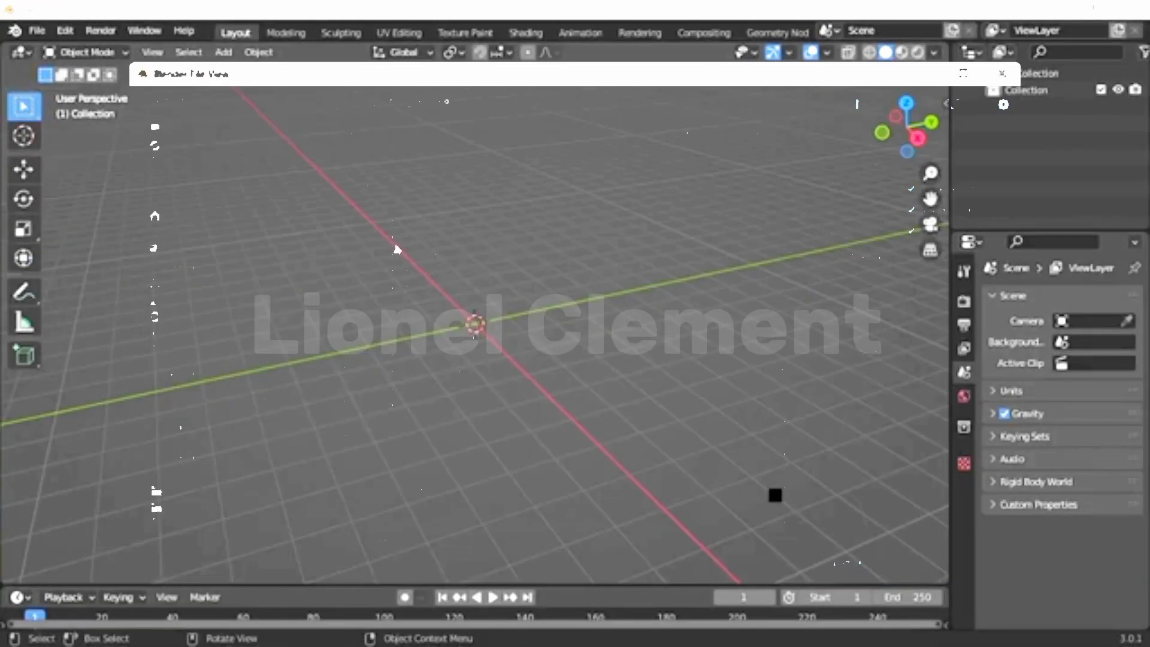
Step: Shift the imported avatar to the right along the X axis
key("g")
key("x")
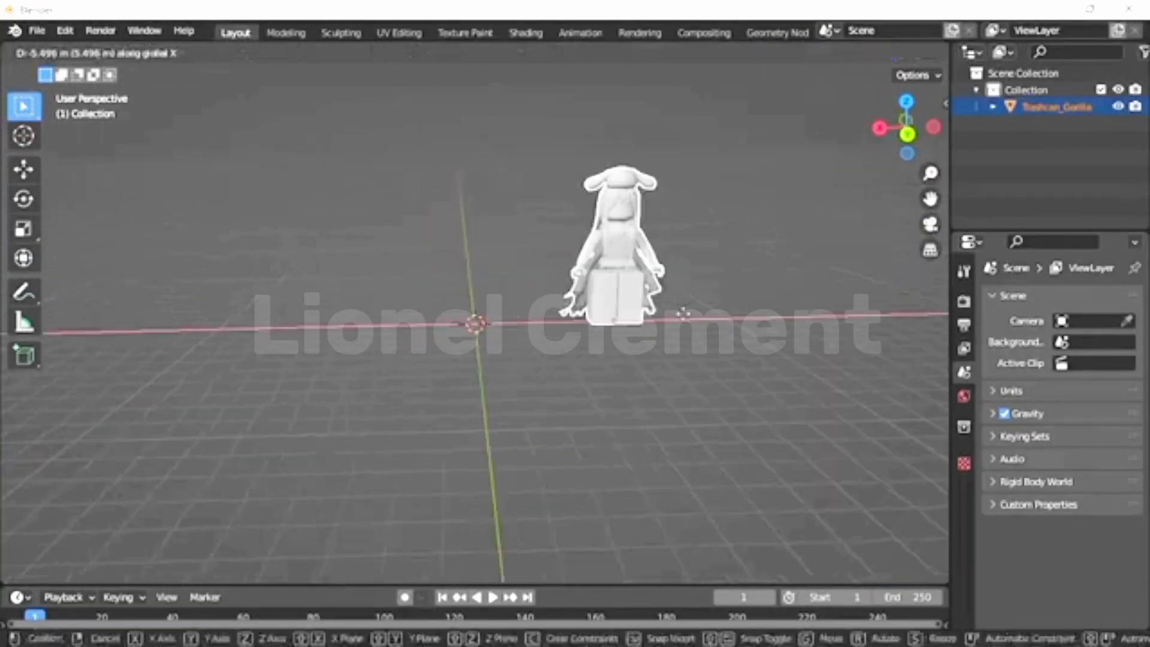
left_click(944, 102)
Step: Add a Starter Woman Rig from the Starter Rigs panel and enable X-ray display
left_click(939, 191)
left_click(912, 124)
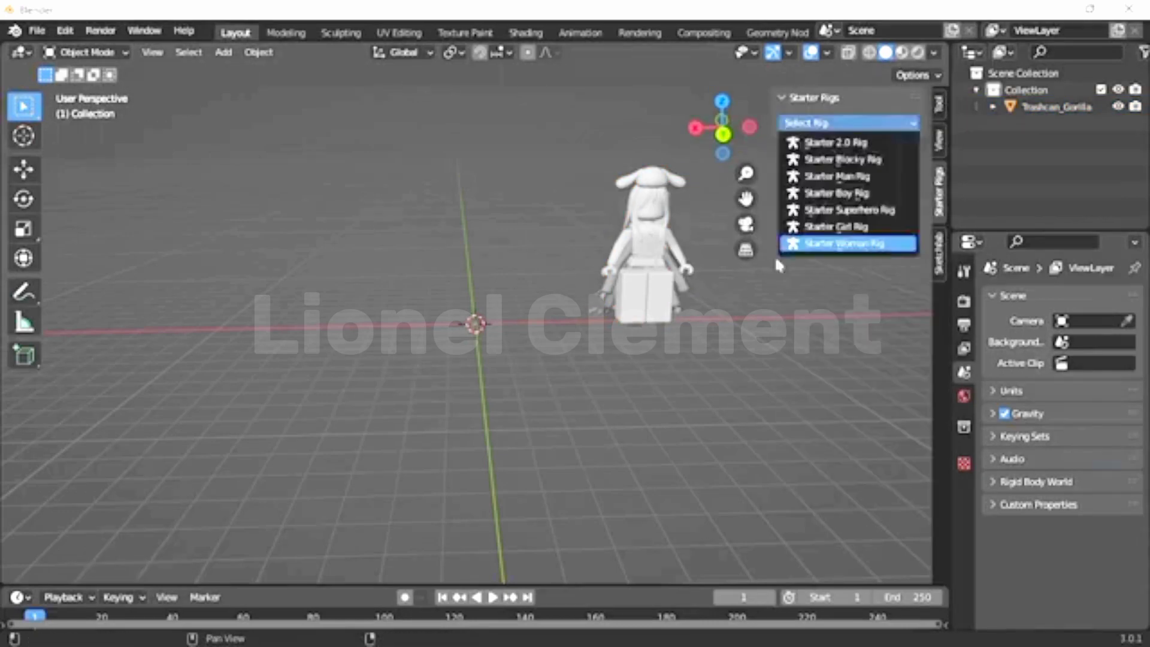
left_click(839, 244)
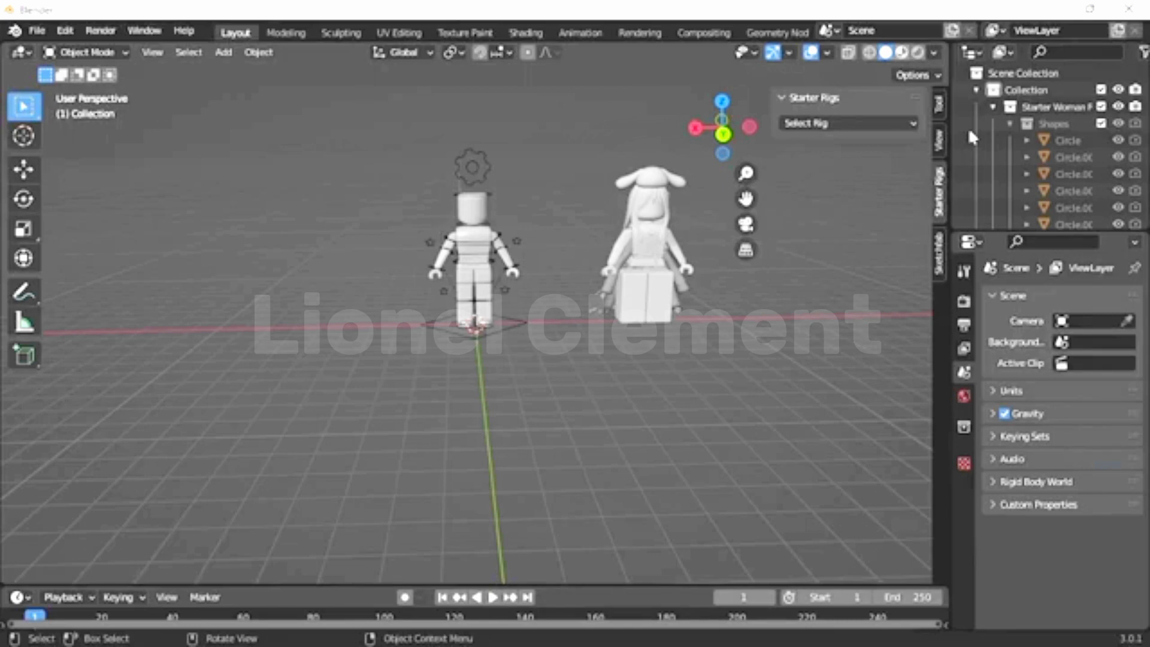
key("alt+z")
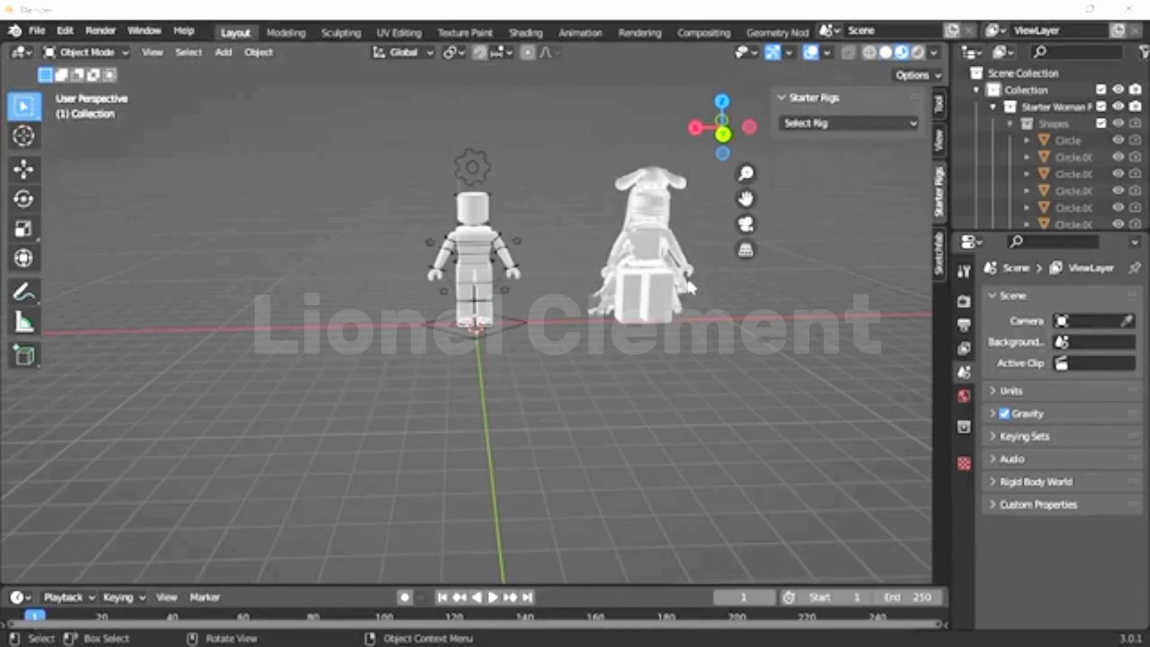
Step: Switch the avatar's first Handle material to Alpha Clip blend mode
left_click(964, 597)
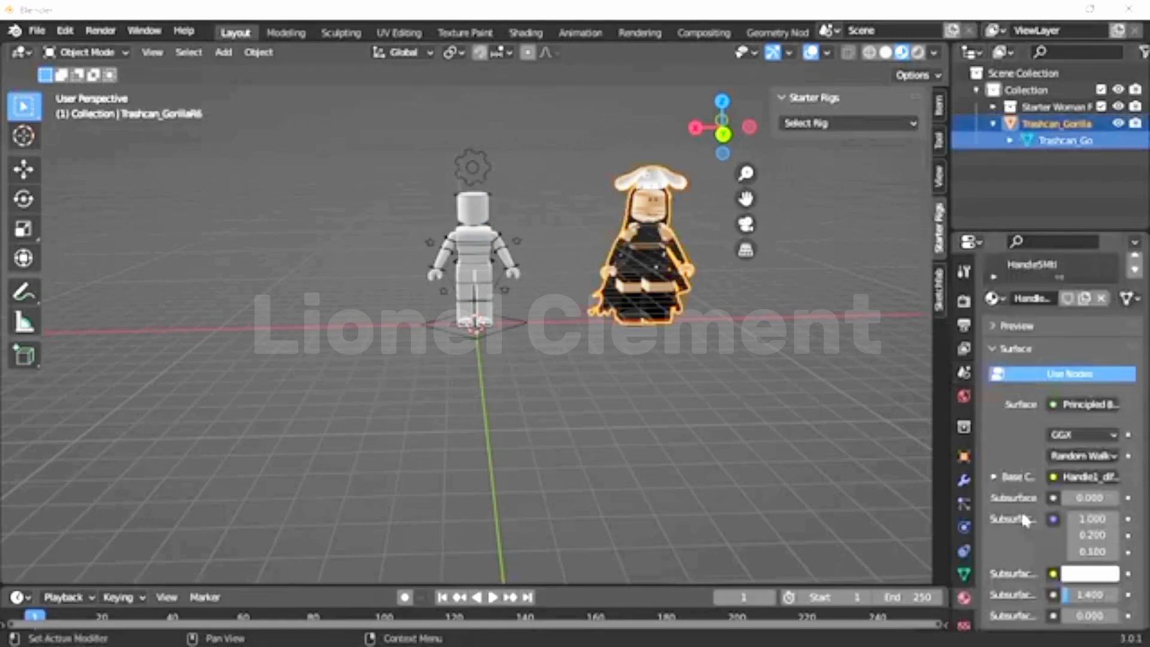
scroll(1022, 517, "down", 15)
left_click(1072, 569)
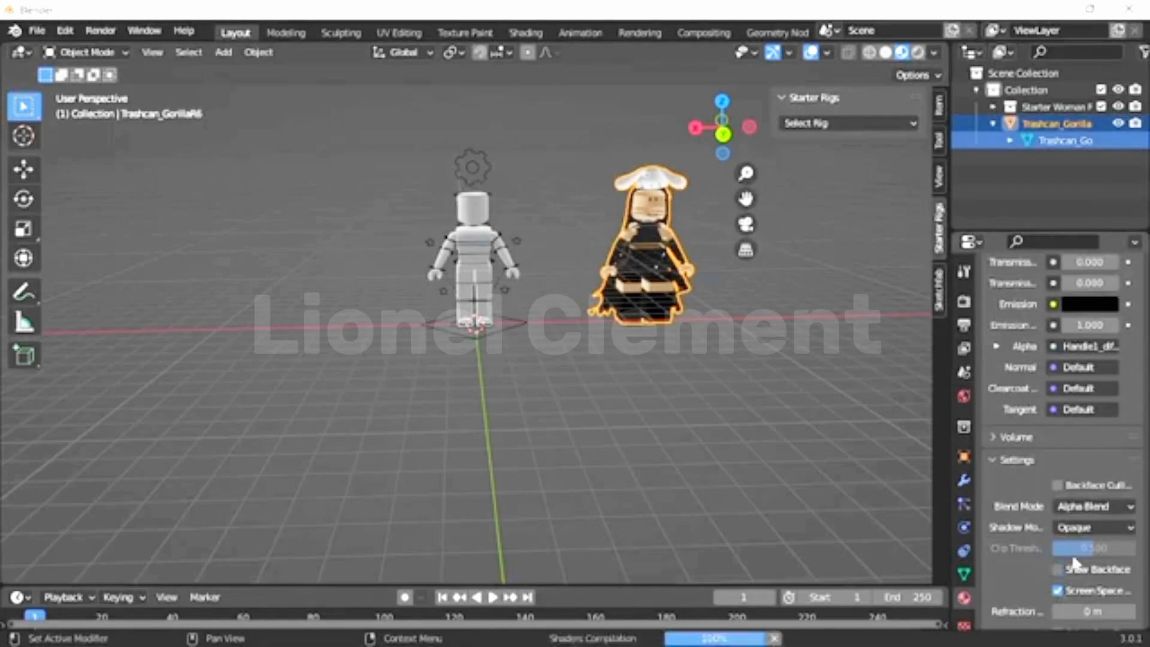
left_click(1093, 507)
left_click(1075, 546)
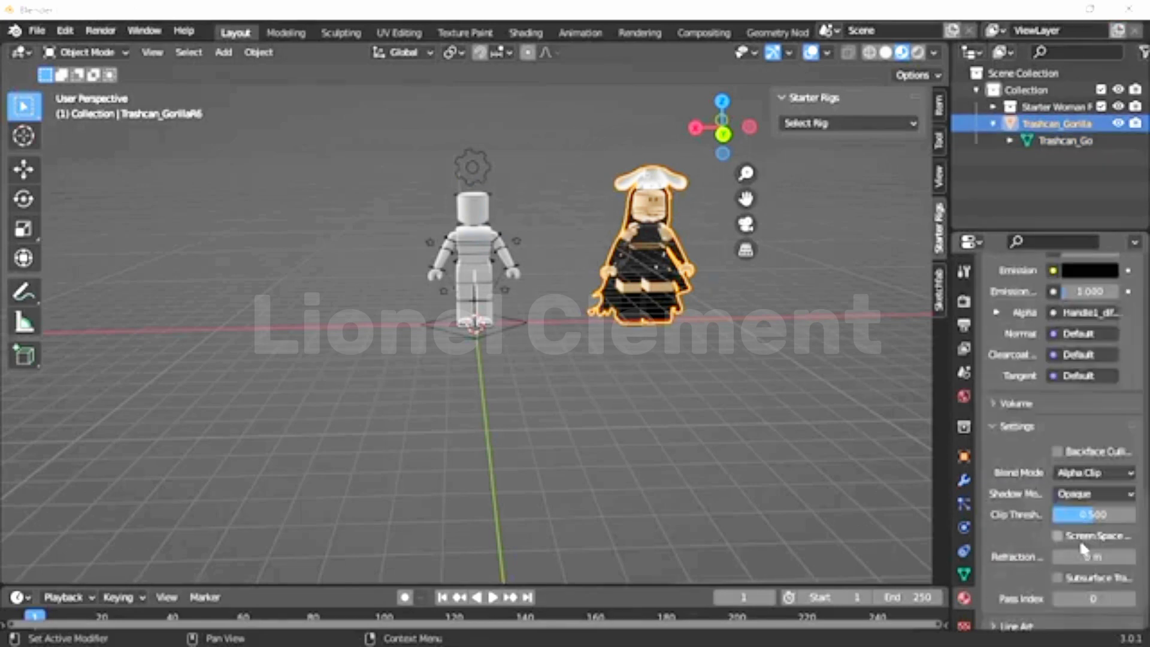
scroll(1009, 512, "up", 5)
scroll(1019, 528, "up", 10)
scroll(1027, 540, "down", 12)
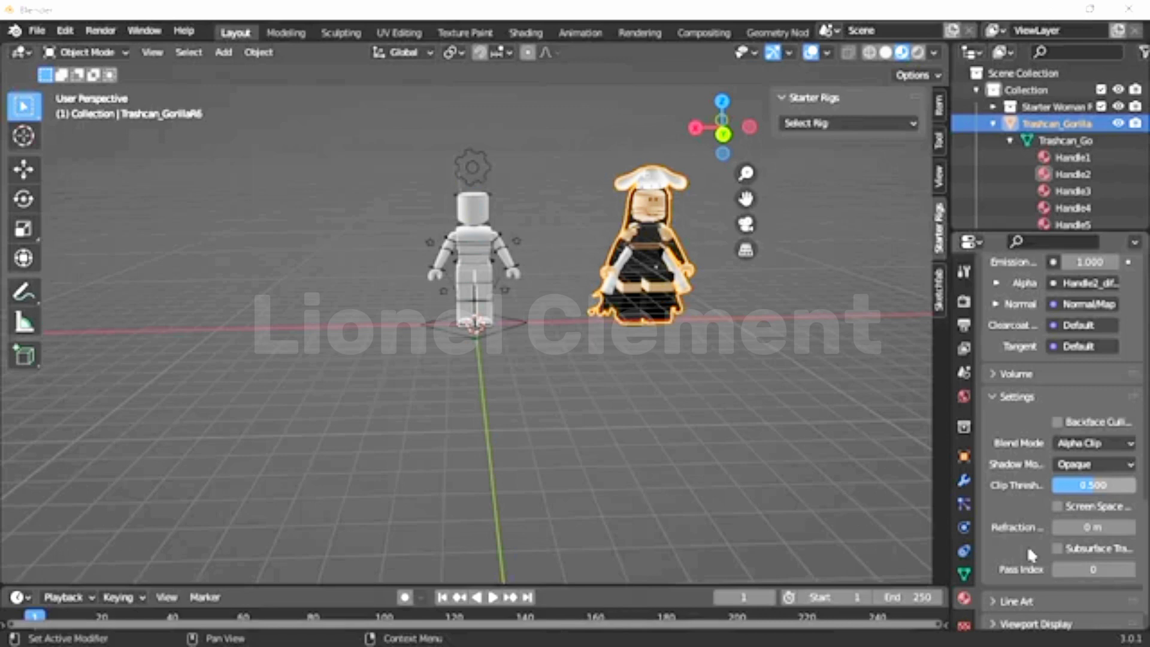
scroll(1027, 545, "up", 5)
scroll(1009, 492, "down", 5)
Step: Set the Handle3 and Handle5 materials to Alpha Clip as well
left_click(1095, 410)
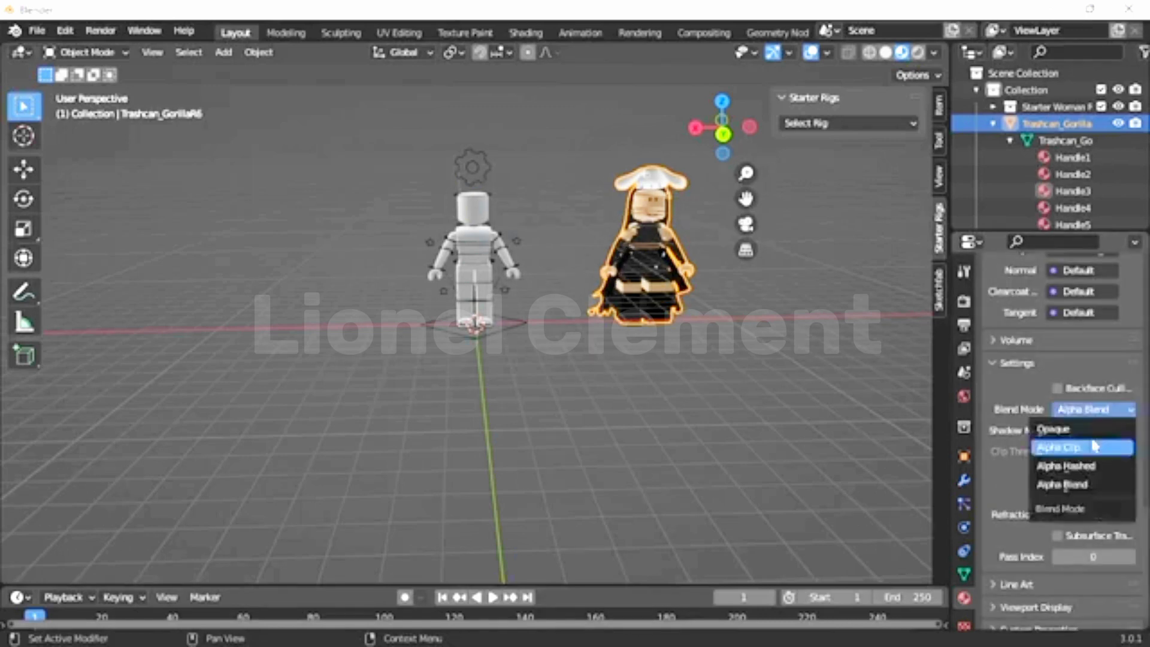
left_click(1087, 447)
scroll(1079, 509, "up", 8)
scroll(1076, 523, "down", 7)
scroll(1032, 527, "up", 5)
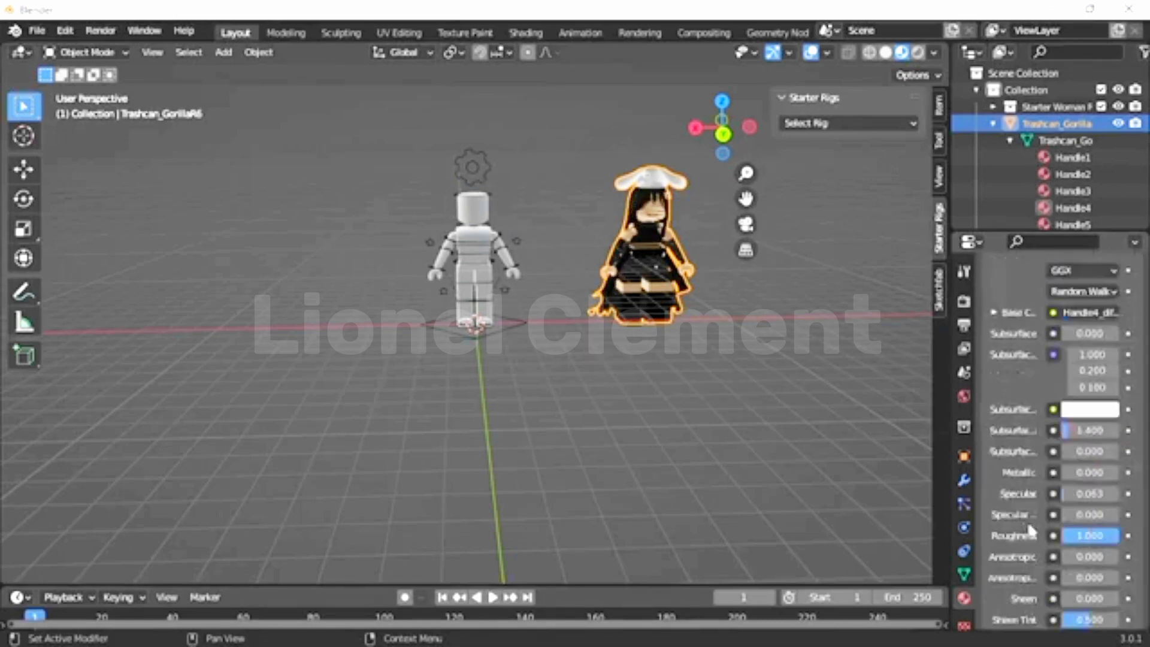
scroll(1079, 540, "down", 5)
left_click(1095, 511)
left_click(1087, 482)
left_click(1010, 140)
Step: Expand the Starter Woman rig in the Outliner to list its body parts
left_click(994, 106)
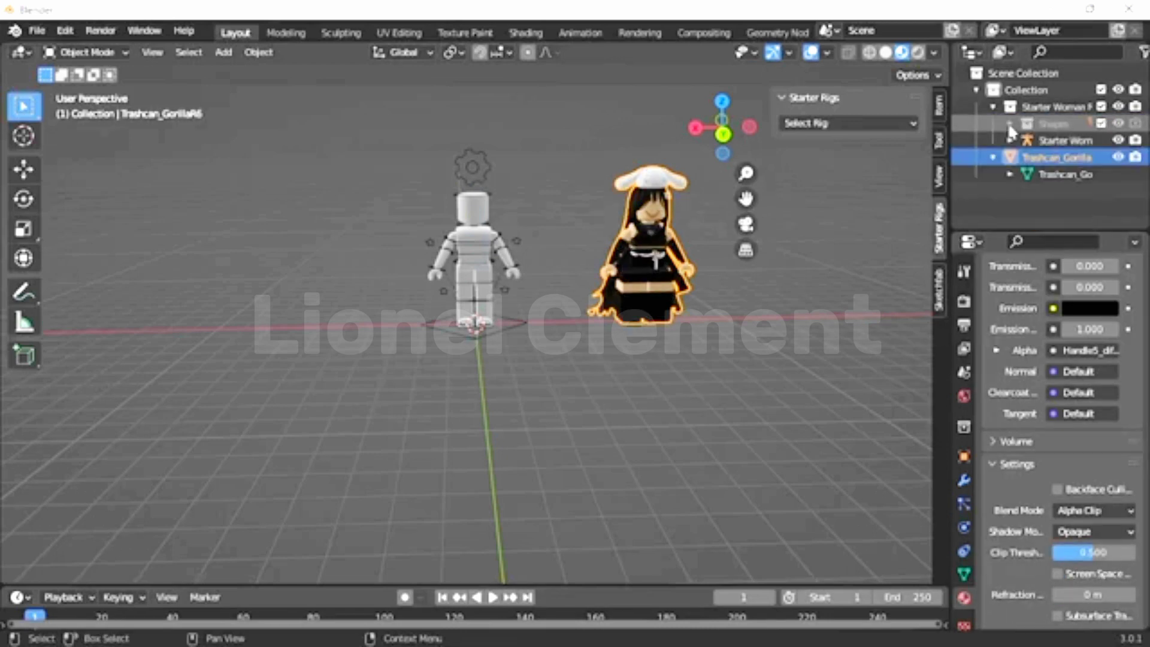
left_click(1006, 131)
scroll(1054, 150, "down", 2)
left_click(1068, 90)
Step: Give the rig's head the avatar's face material and its torso Handle4Mtl
left_click(1072, 179)
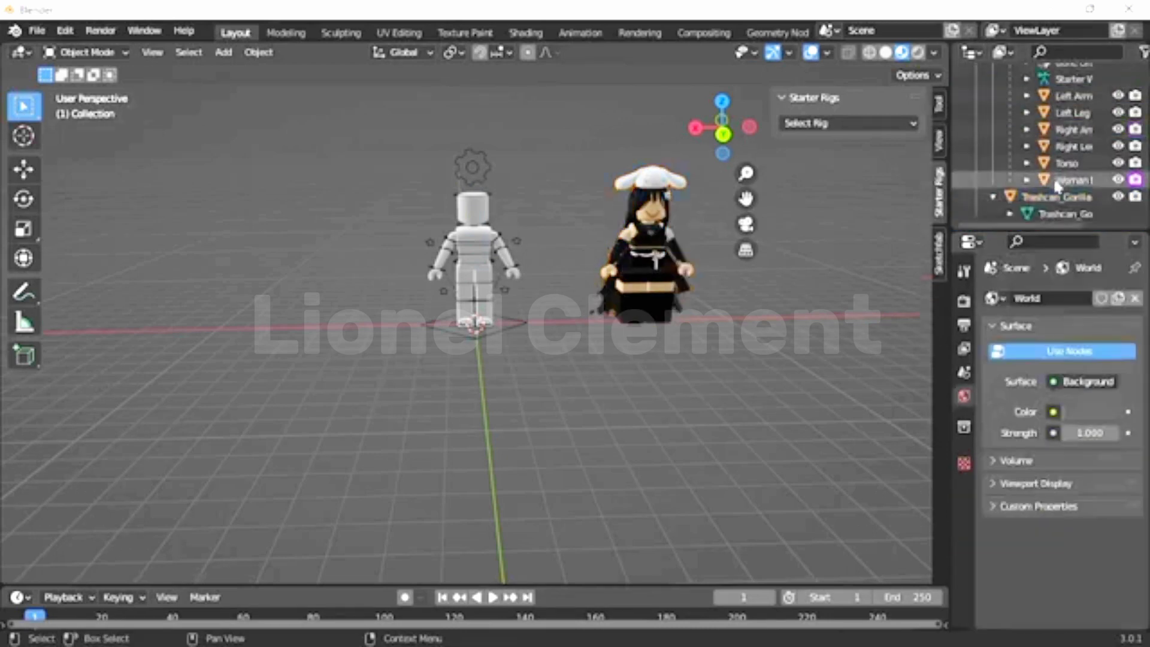
scroll(993, 495, "up", 5)
scroll(993, 495, "up", 5)
left_click(993, 369)
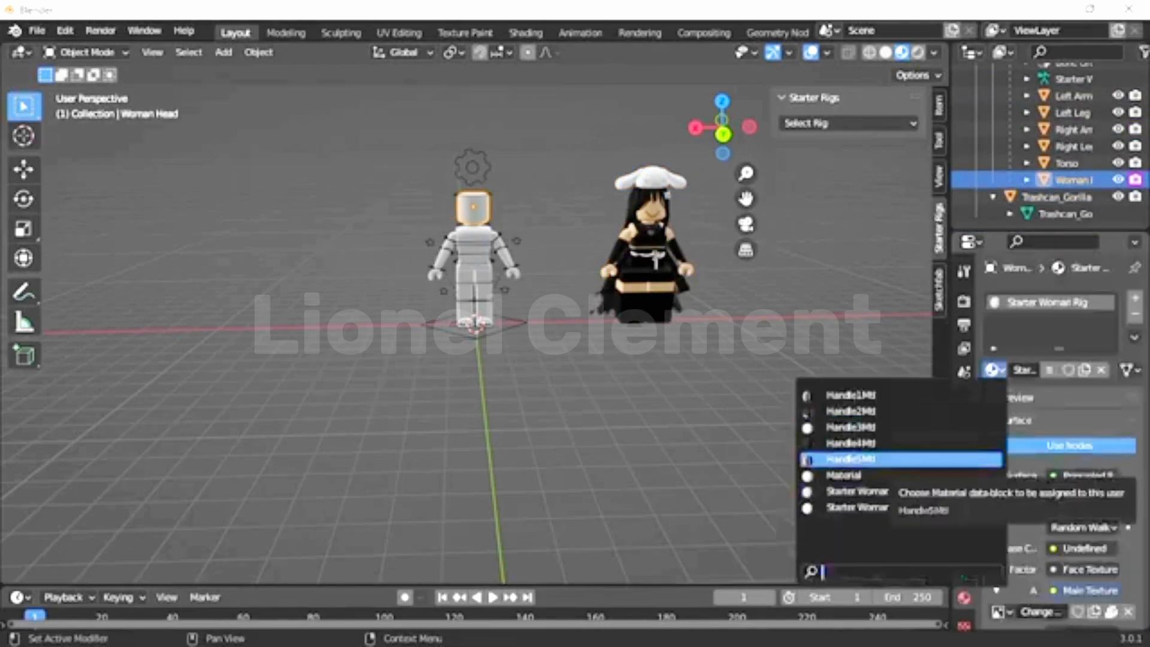
left_click(851, 442)
left_click(1073, 146)
left_click(993, 369)
left_click(851, 443)
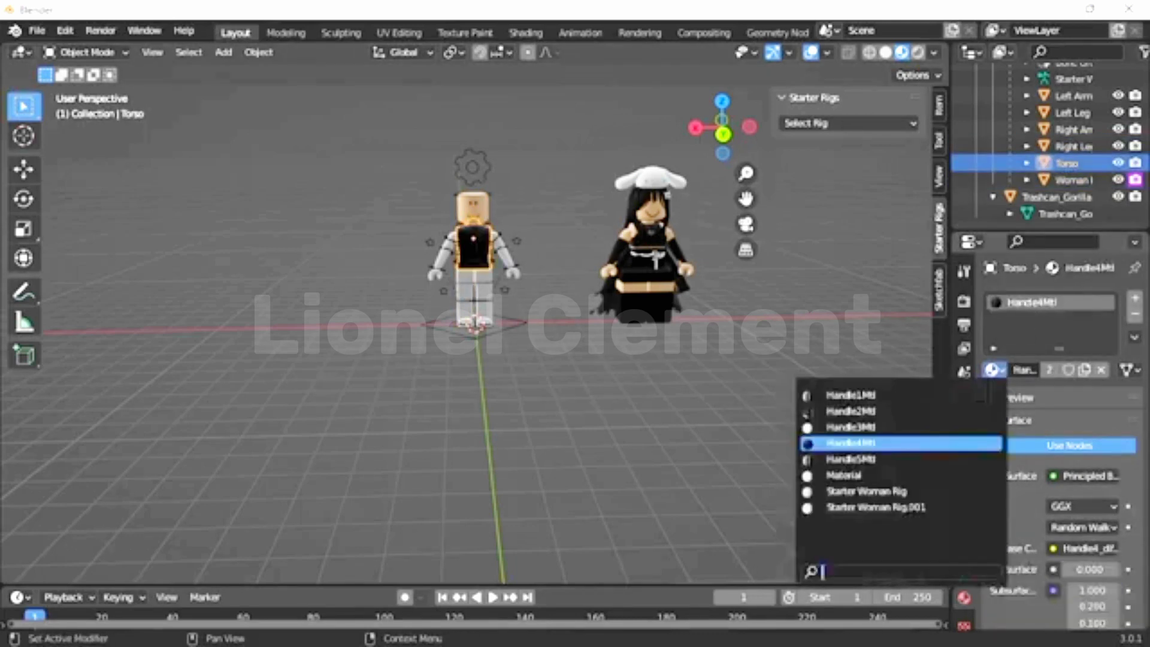
Step: Assign Handle5Mtl to the rig's right leg and right arm
left_click(1072, 146)
left_click(993, 370)
left_click(936, 459)
scroll(1055, 150, "up", 2)
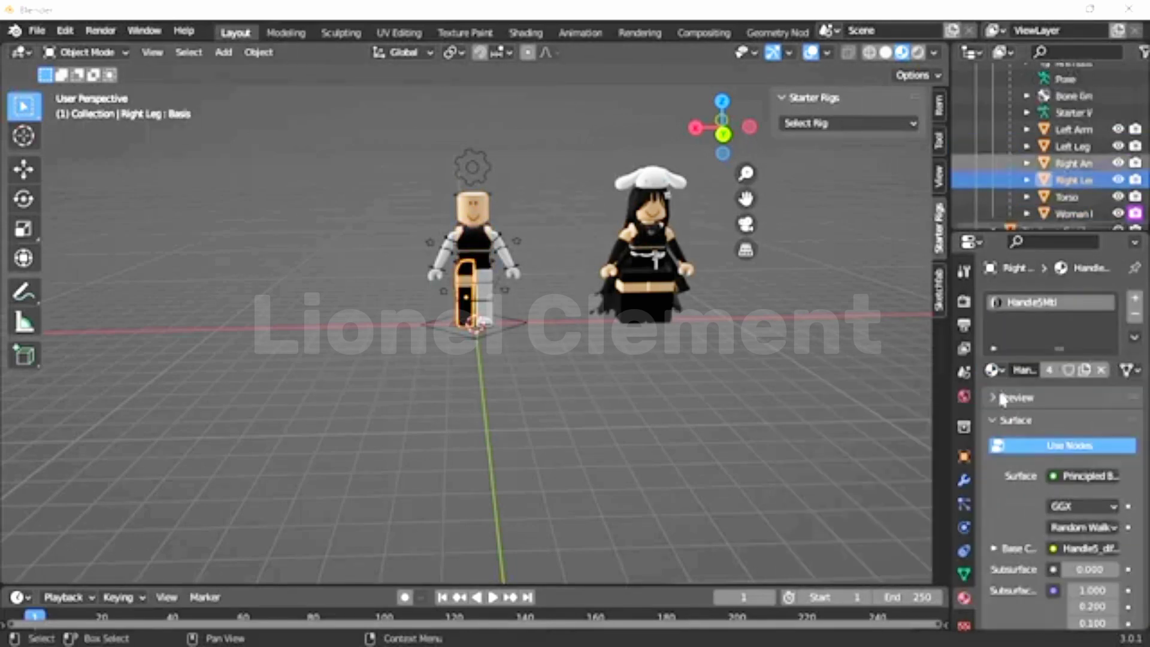
left_click(1072, 163)
left_click(993, 370)
left_click(851, 459)
Step: Assign Handle5Mtl to the rig's left leg and left arm
left_click(1073, 146)
left_click(993, 369)
left_click(850, 459)
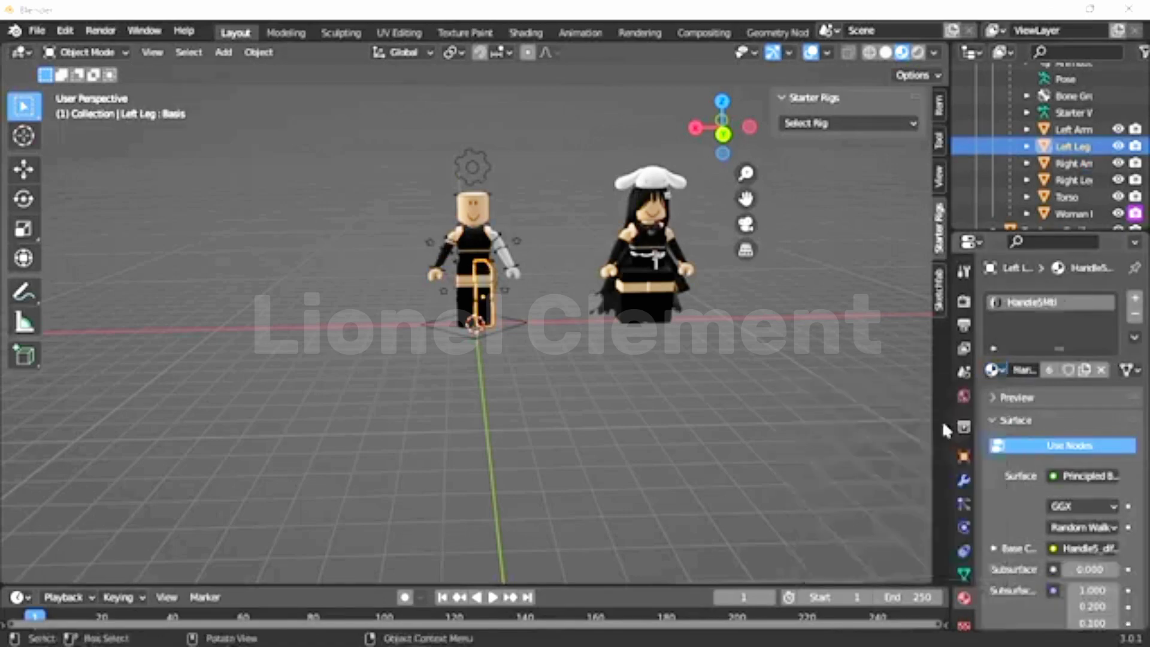
left_click(1073, 129)
left_click(992, 370)
left_click(850, 459)
Step: Import the accessories Wavefront .obj file and set its blend mode to Alpha Clip
left_click(36, 30)
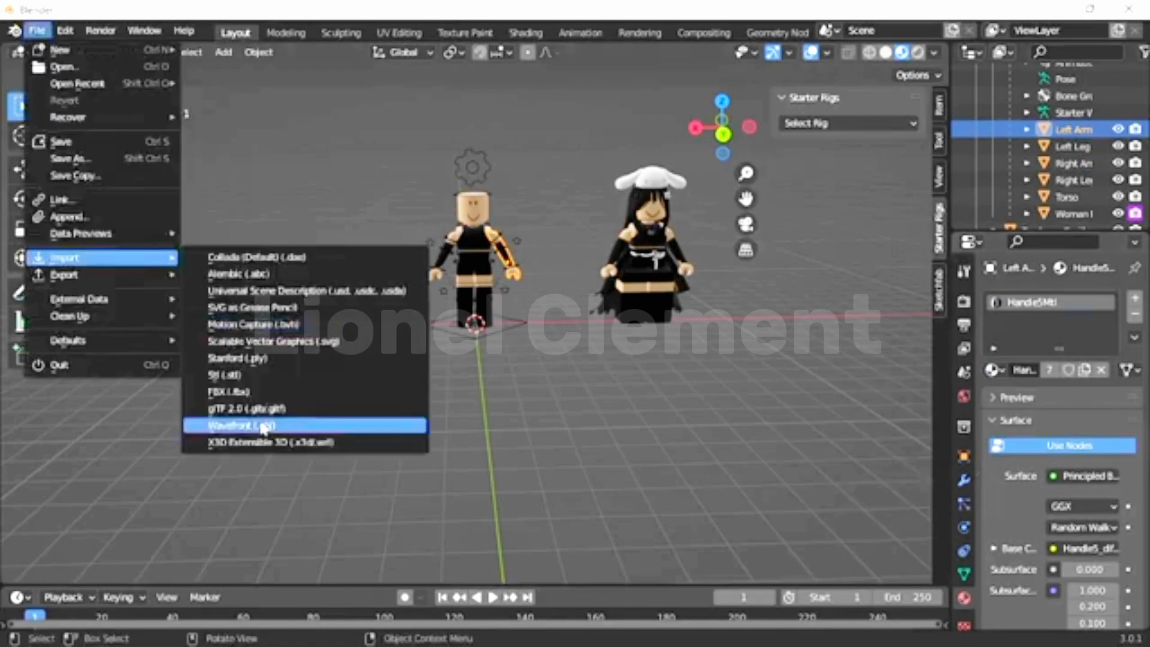
left_click(295, 496)
left_click(835, 560)
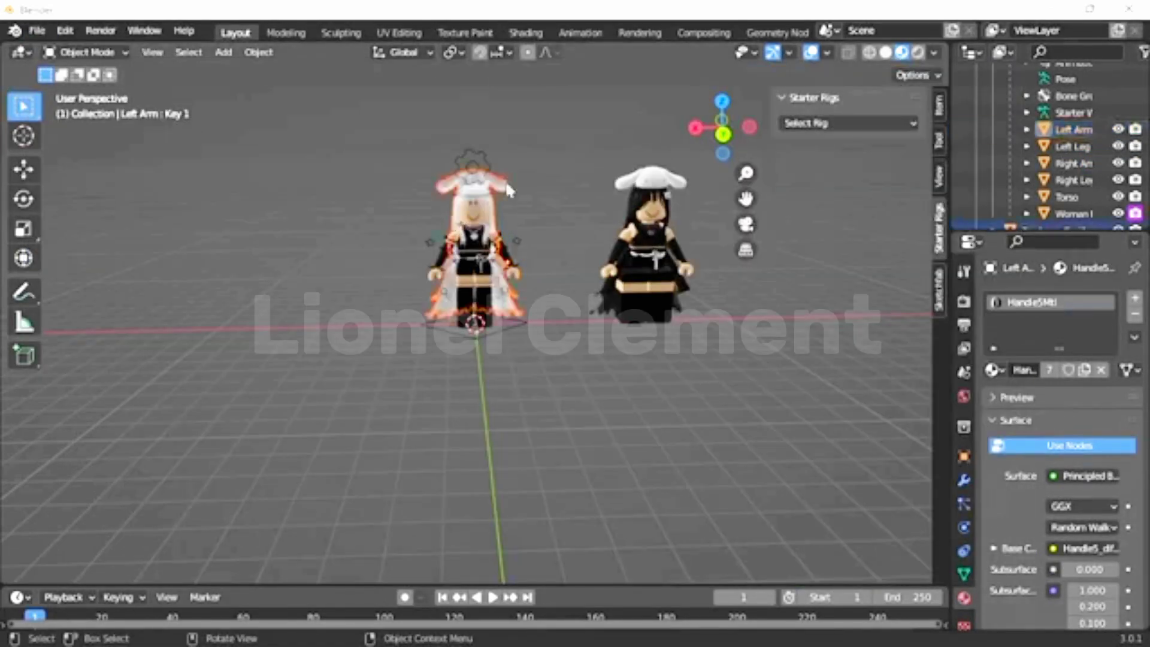
scroll(1054, 149, "down", 3)
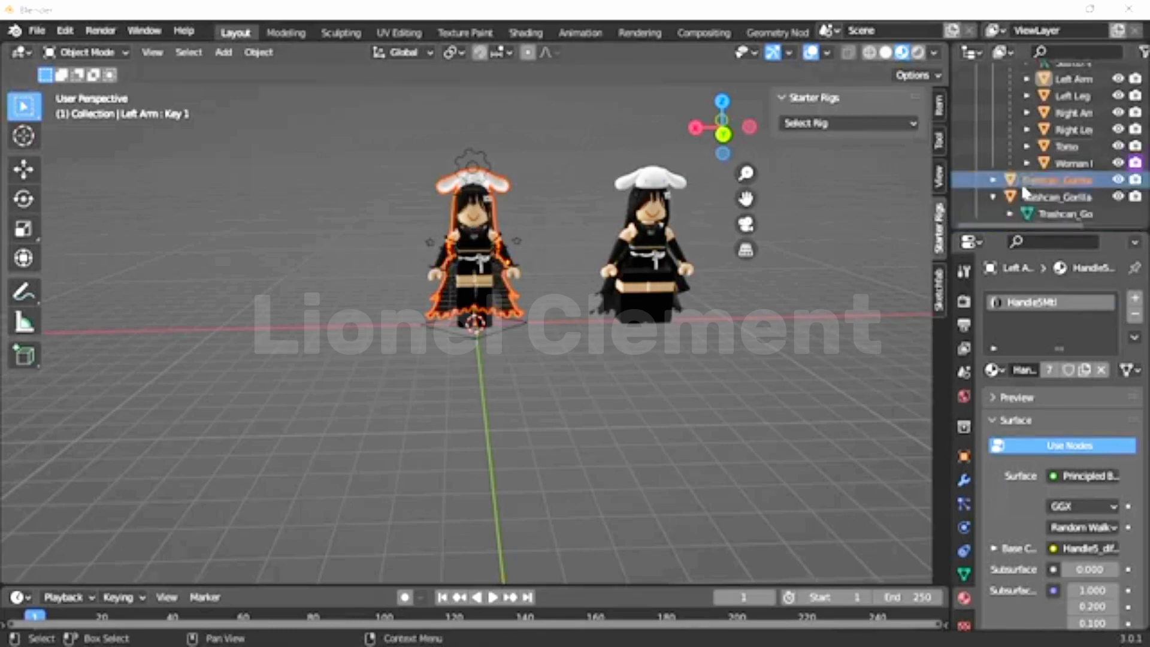
left_click(1058, 180)
scroll(1072, 420, "down", 10)
left_click(1094, 411)
left_click(1095, 431)
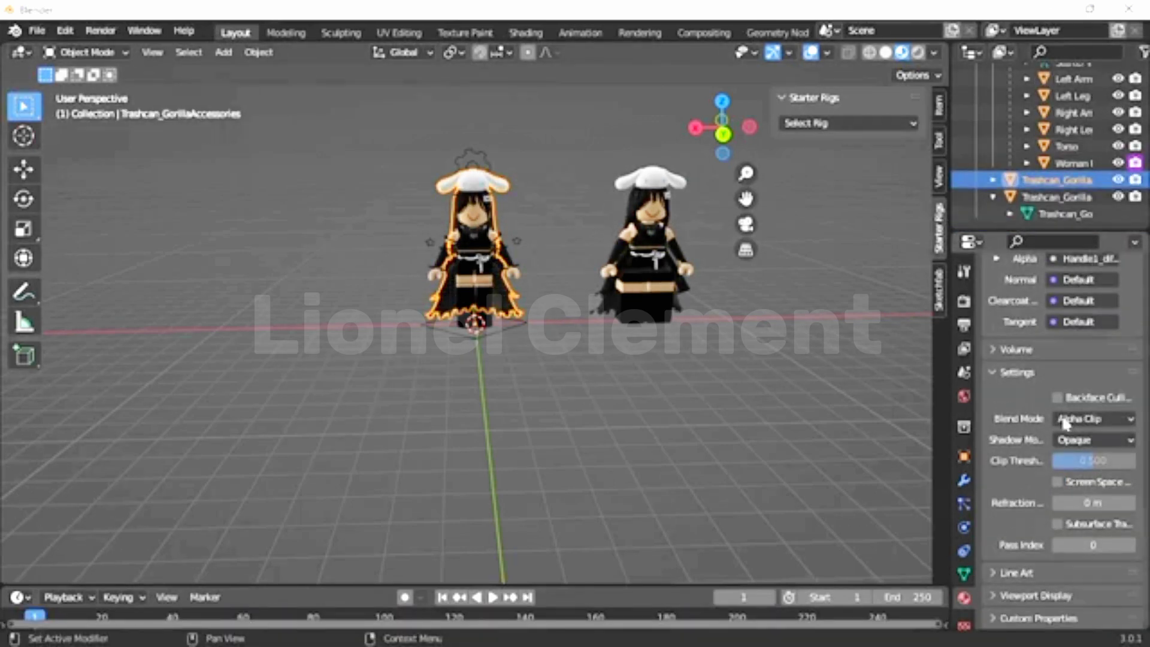
Step: Delete the original avatar and parent the accessories to the rig's Torso
key("Delete")
left_click(1050, 215)
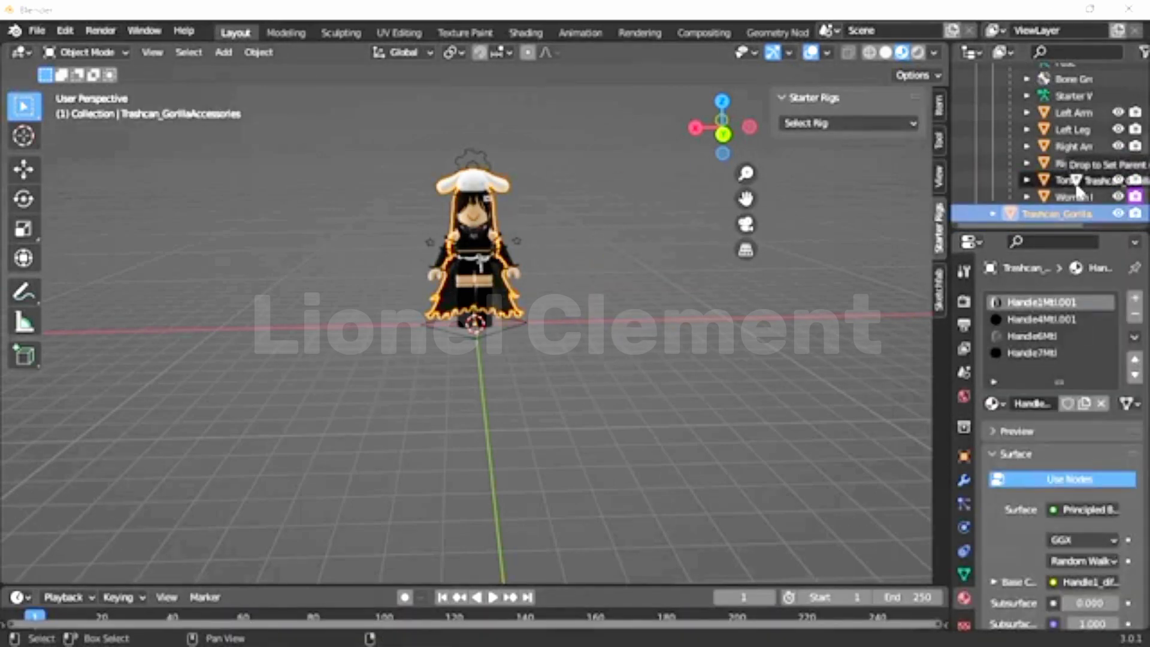
left_click(1027, 197)
scroll(1042, 180, "down", 3)
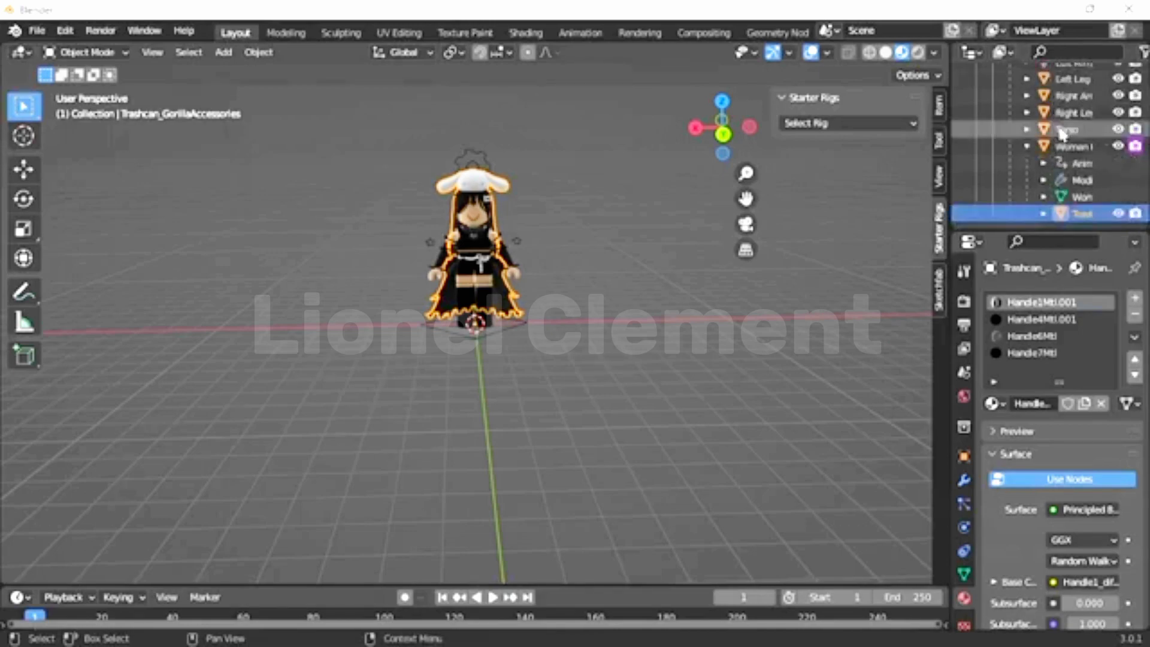
key("ctrl+p")
left_click(513, 375)
Step: Select the Starter Woman rig armature
left_click(561, 198)
scroll(1054, 150, "up", 5)
left_click(1066, 140)
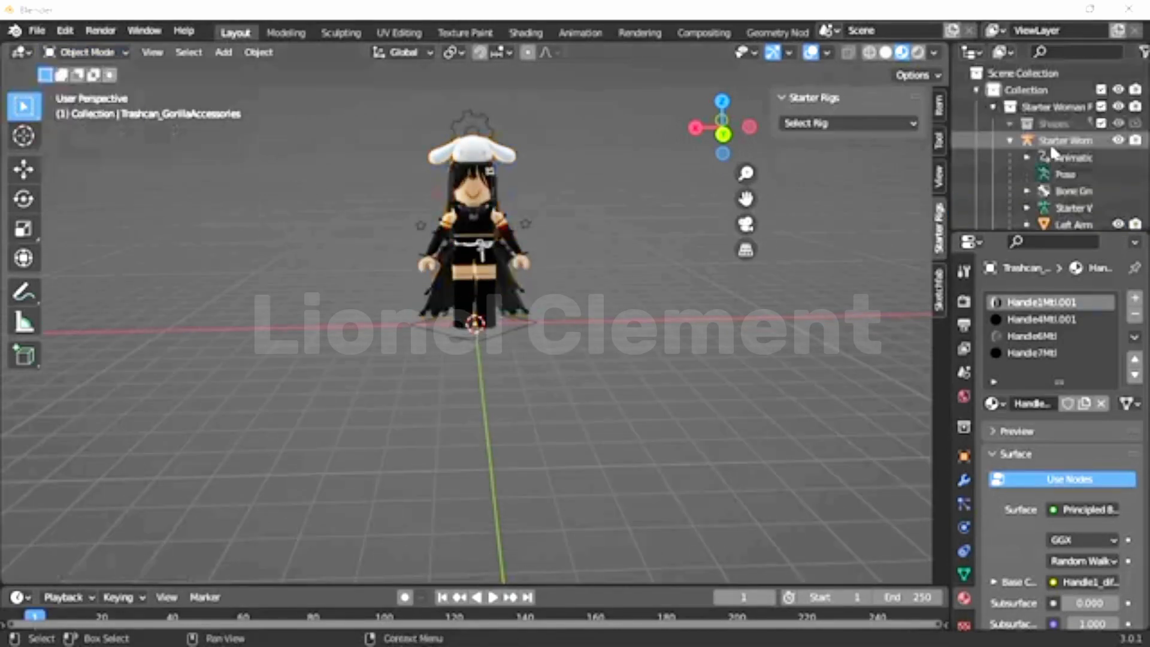
left_click(84, 53)
Step: Enter Pose Mode and rotate the rig's right upper arm
left_click(90, 108)
middle_click_drag(419, 240, 513, 166)
middle_click_drag(592, 182, 557, 185)
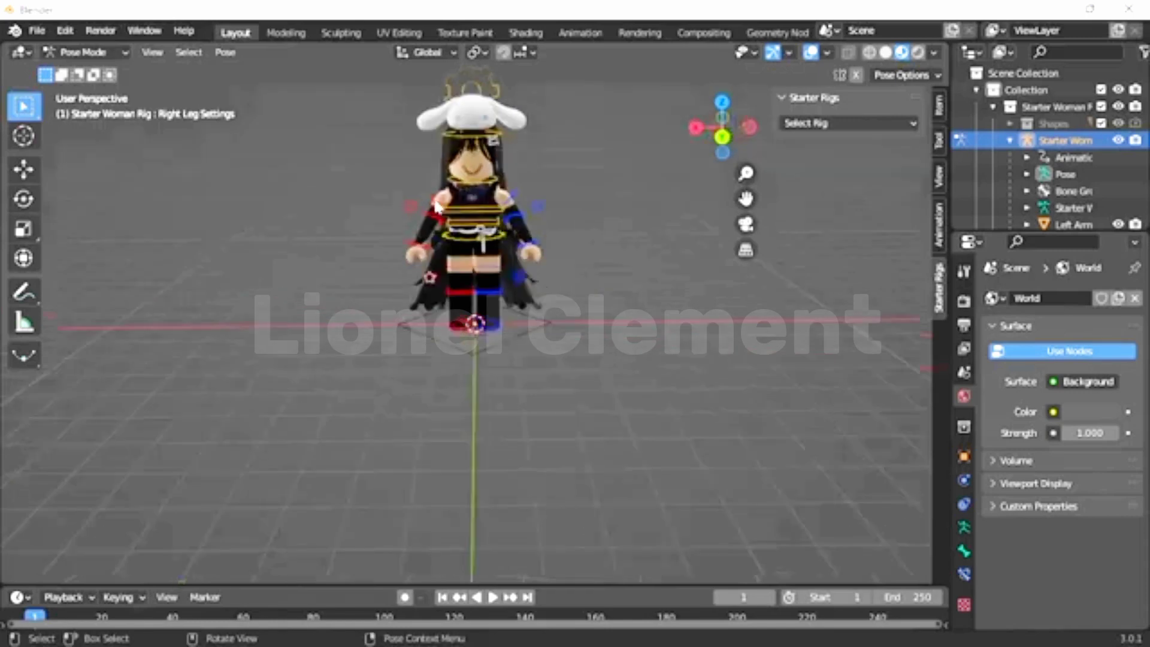
left_click(427, 223)
left_click(23, 198)
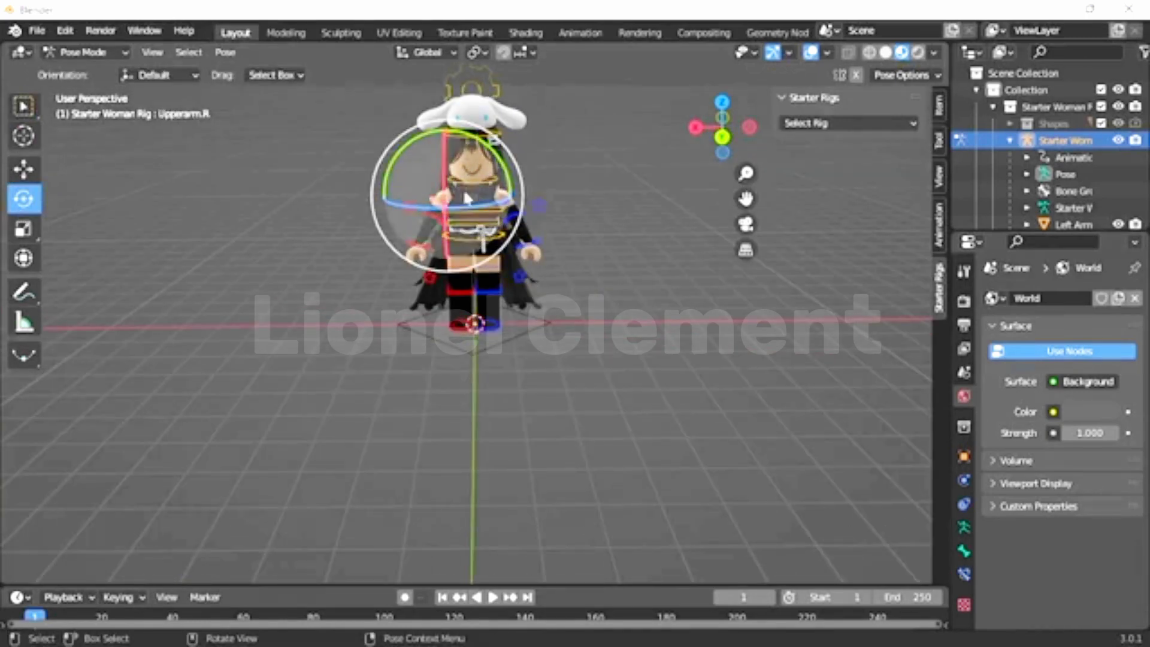
key("r")
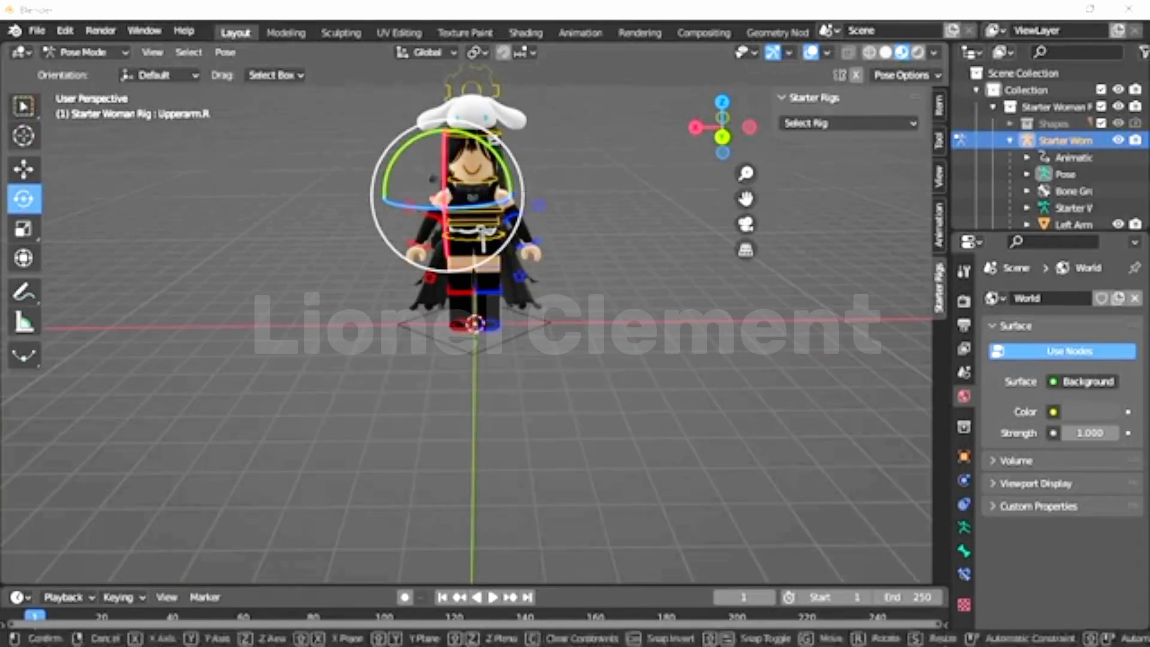
left_click(504, 217)
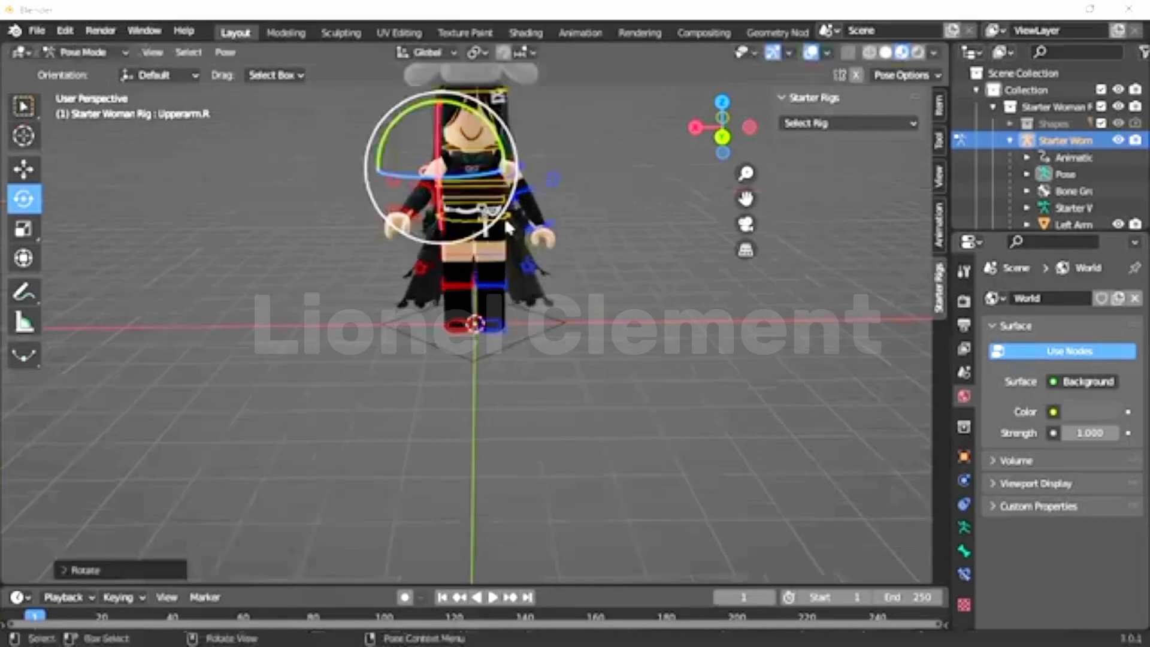
Step: Rotate the right and left upper legs into position
scroll(456, 251, "up", 1)
left_click(462, 263)
mouse_move(456, 240)
left_mouse_down()
mouse_move(509, 201)
mouse_move(444, 194)
left_mouse_up()
left_click(494, 257)
left_click(523, 147)
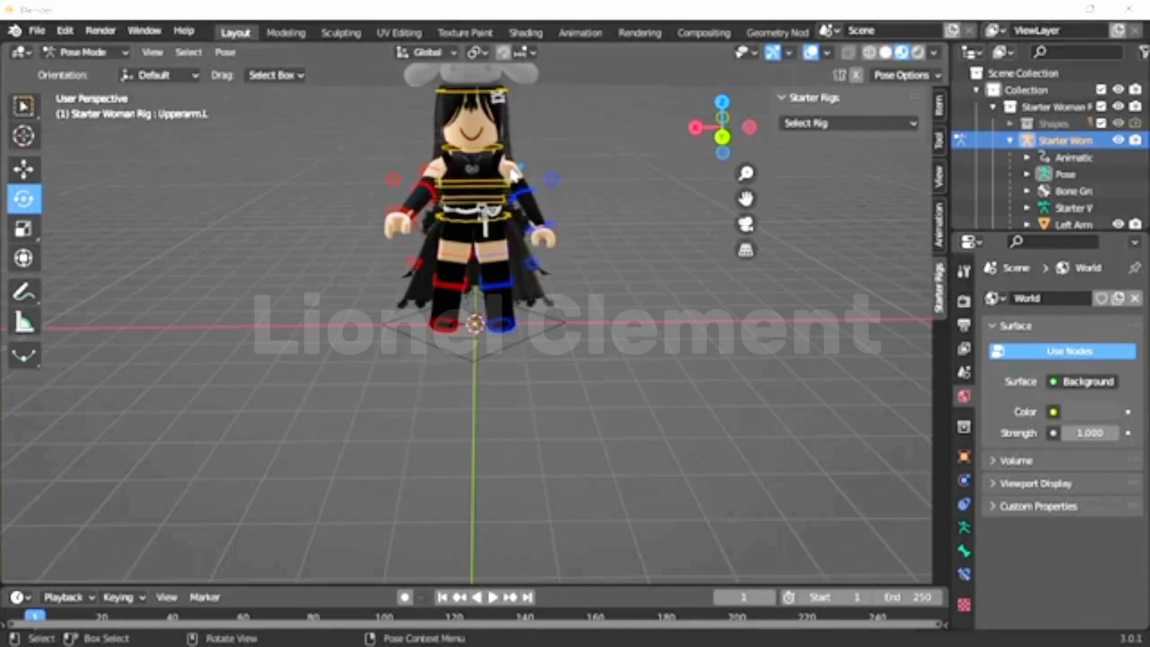
Step: Swing the left upper arm upward into a raised position
left_click_drag(514, 175, 503, 186)
key("r")
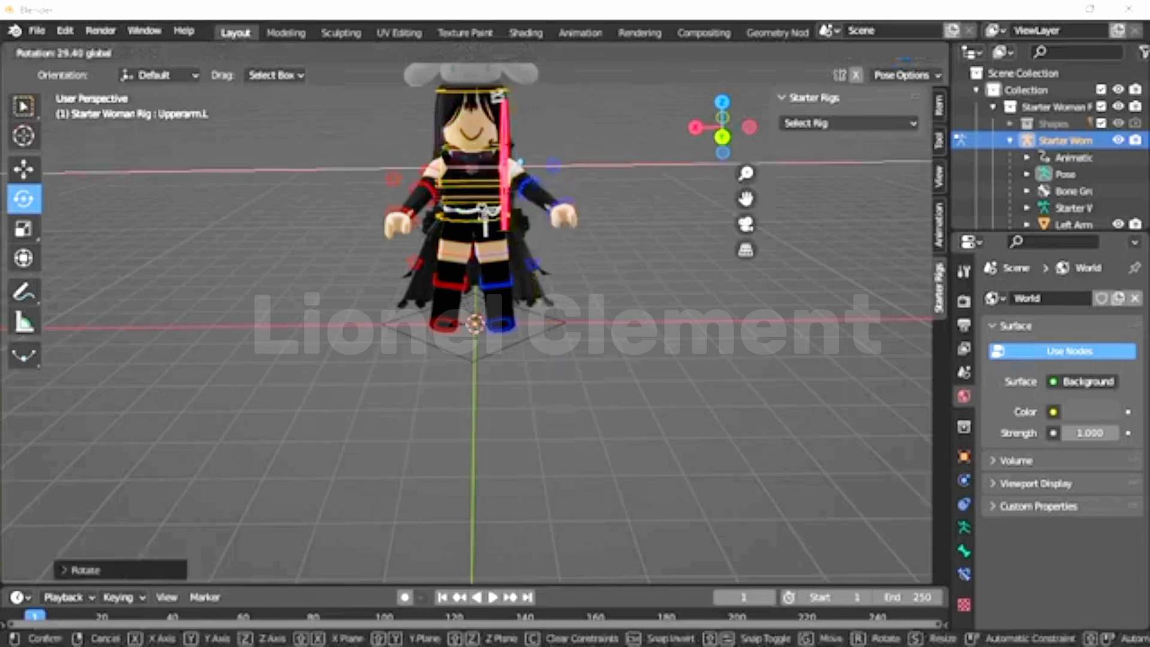
left_click(491, 198)
middle_click_drag(491, 198, 488, 202)
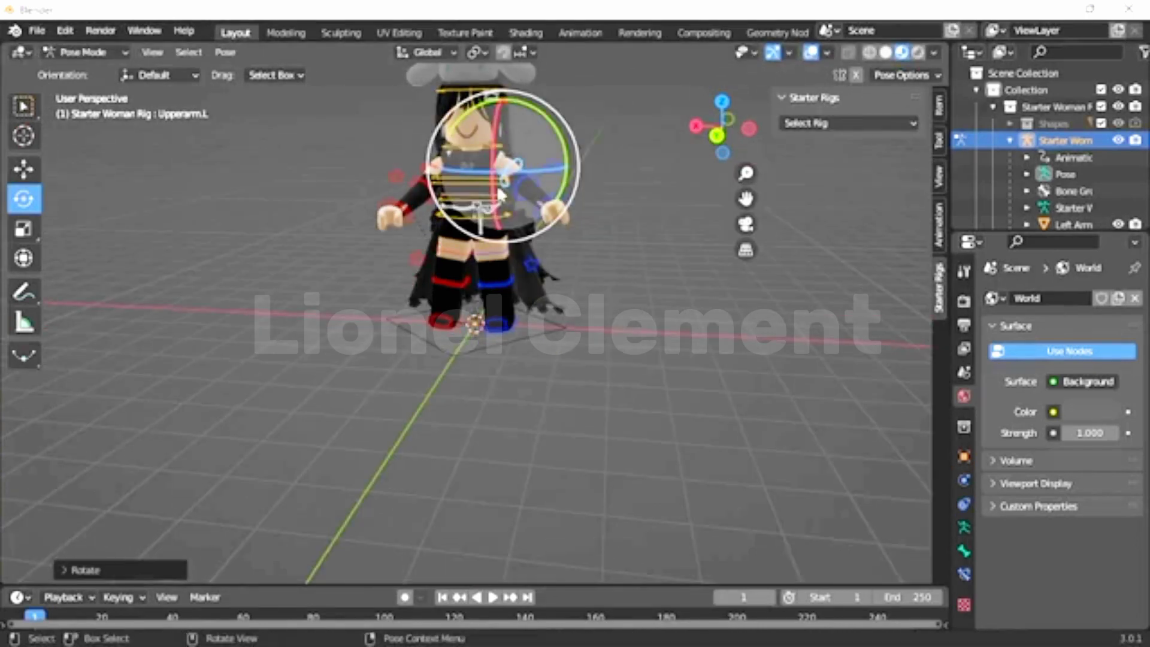
left_click_drag(499, 193, 502, 155)
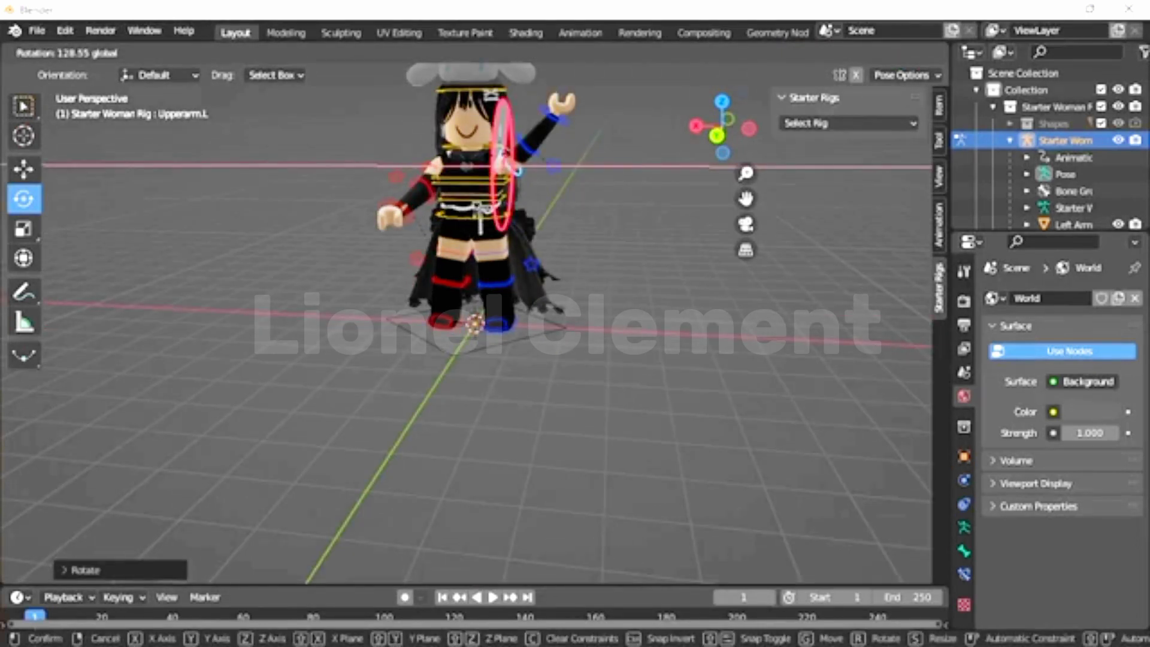
left_click(502, 155)
Step: Angle the right forearm forward and bend the left forearm into a wave
left_click(392, 207)
left_click_drag(413, 192, 395, 140)
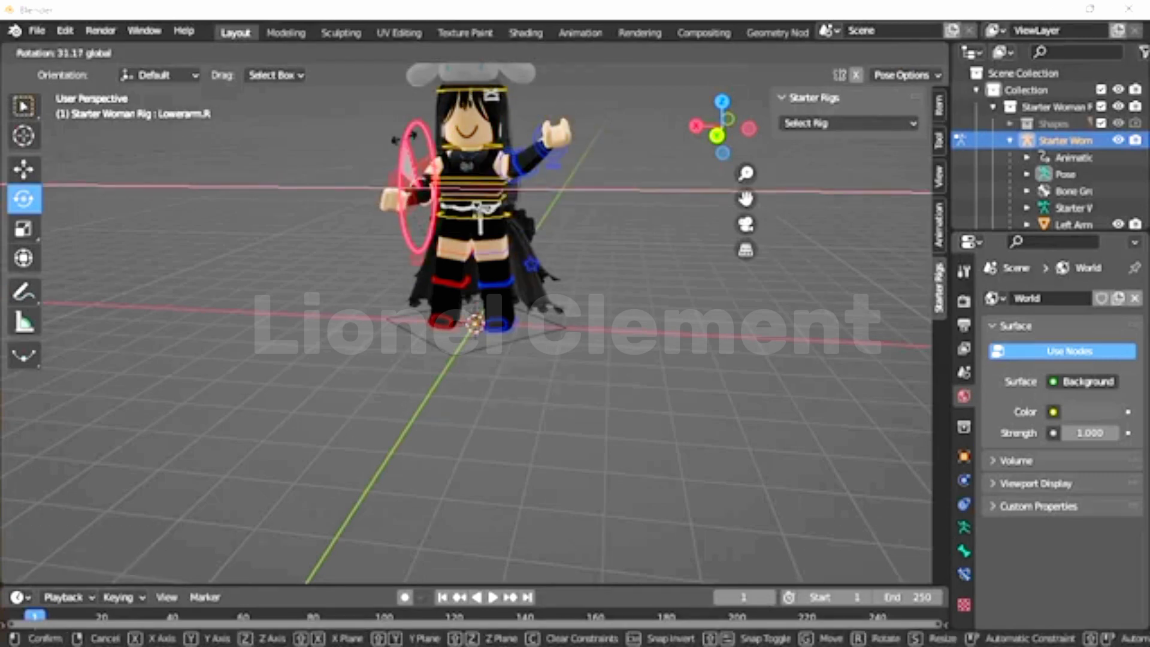
left_click(396, 141)
left_click(545, 135)
left_click_drag(590, 160, 542, 145)
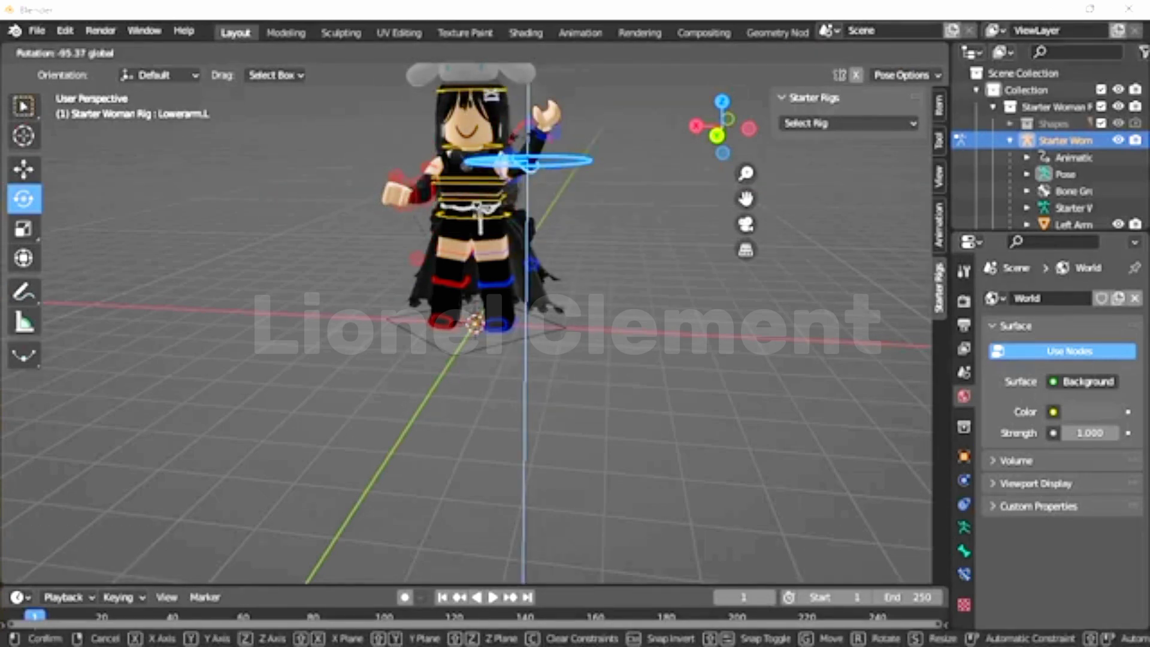
left_click(542, 146)
mouse_move(542, 145)
middle_mouse_down()
mouse_move(669, 246)
mouse_move(526, 226)
middle_mouse_up()
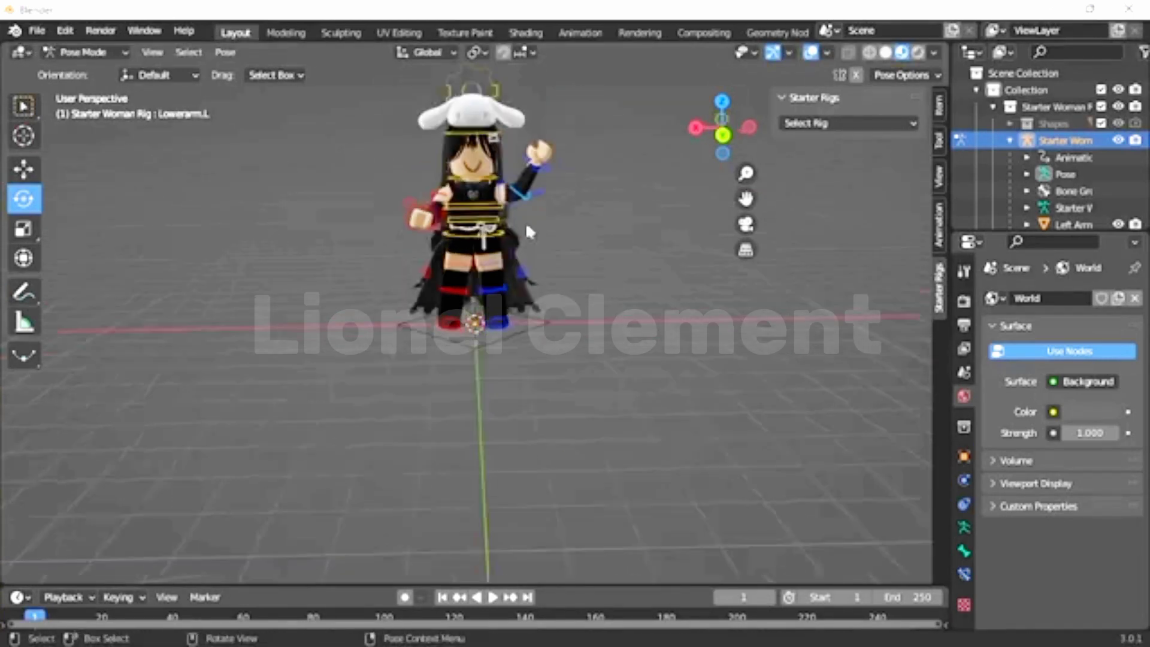
Step: Return the rig to Object Mode
left_click(116, 53)
left_click(92, 71)
left_click(224, 52)
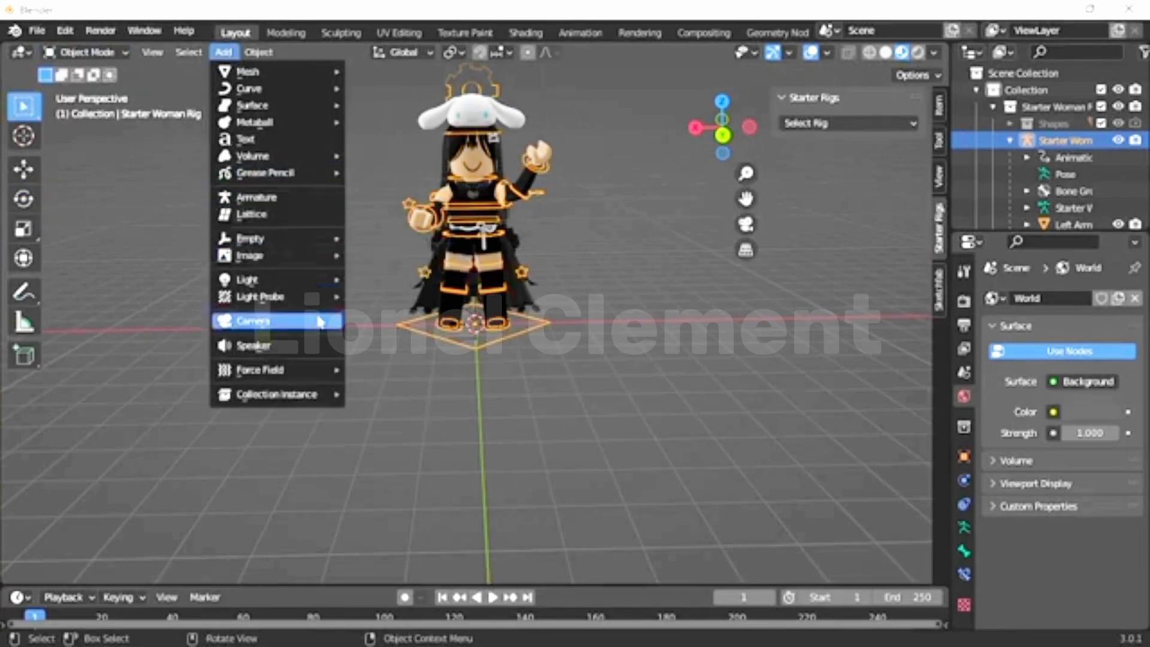
Step: Add a point light, shift it along X, and switch to Rendered shading
left_click(393, 279)
mouse_move(392, 279)
middle_mouse_down()
mouse_move(589, 314)
mouse_move(513, 342)
middle_mouse_up()
key("g")
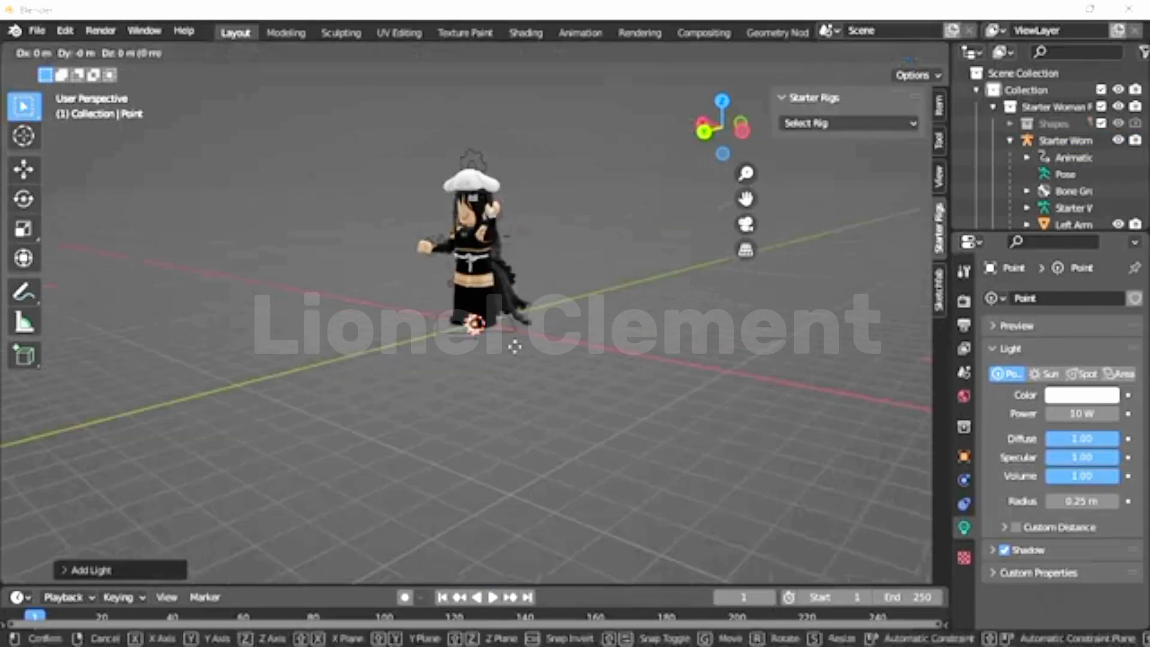
key("x")
left_click(456, 413)
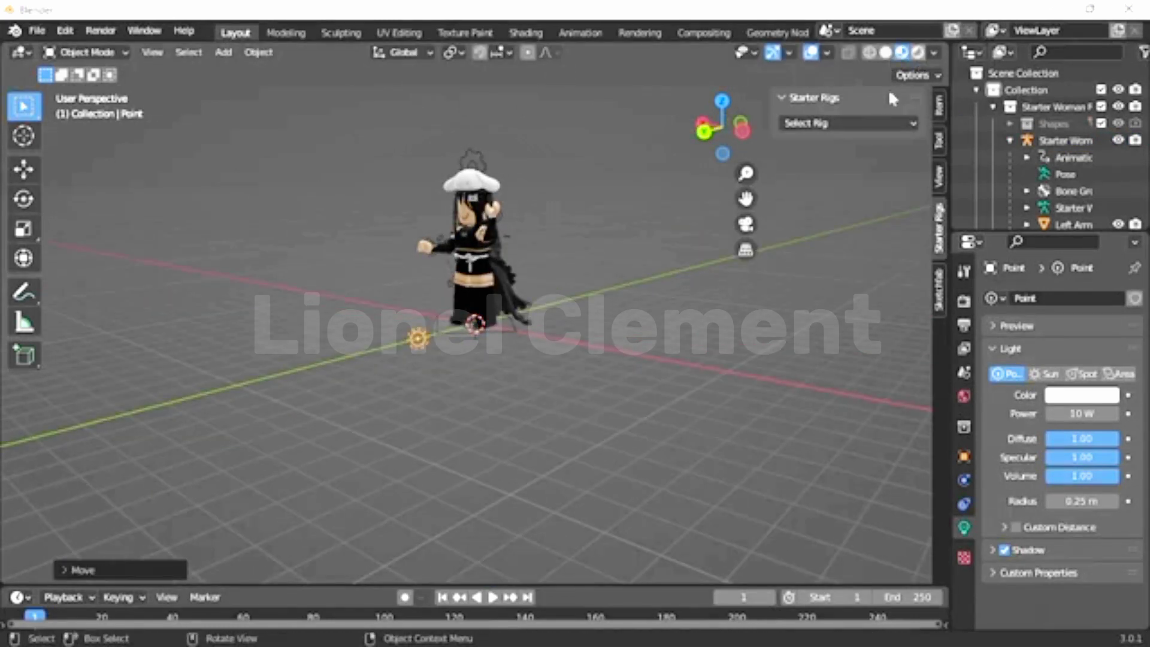
left_click(918, 53)
Step: Turn the light into a sun and move it along Y beside the avatar
left_click(1045, 374)
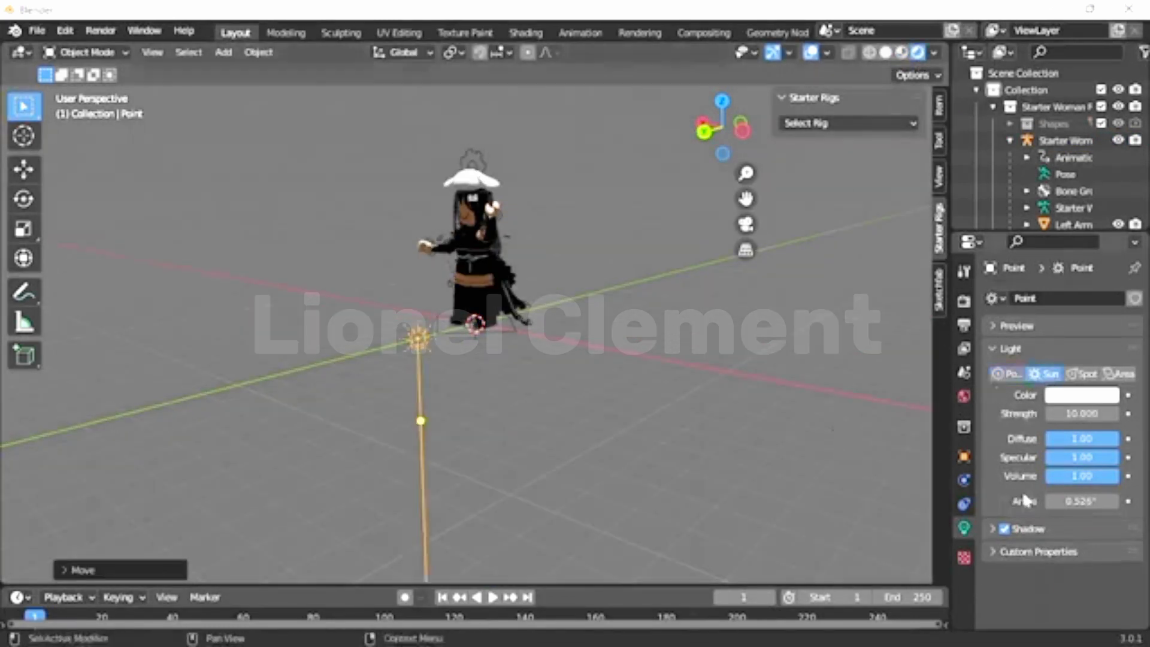
middle_click_drag(593, 335, 641, 343)
middle_click_drag(527, 419, 565, 431)
key("g")
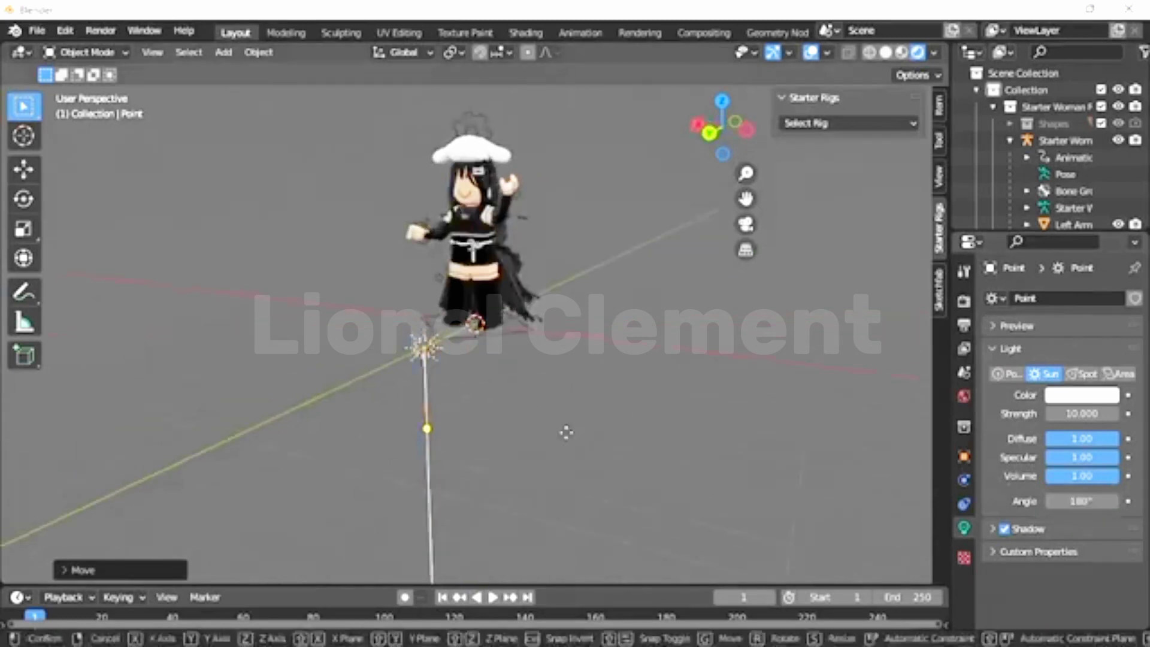
key("y")
left_click(547, 315)
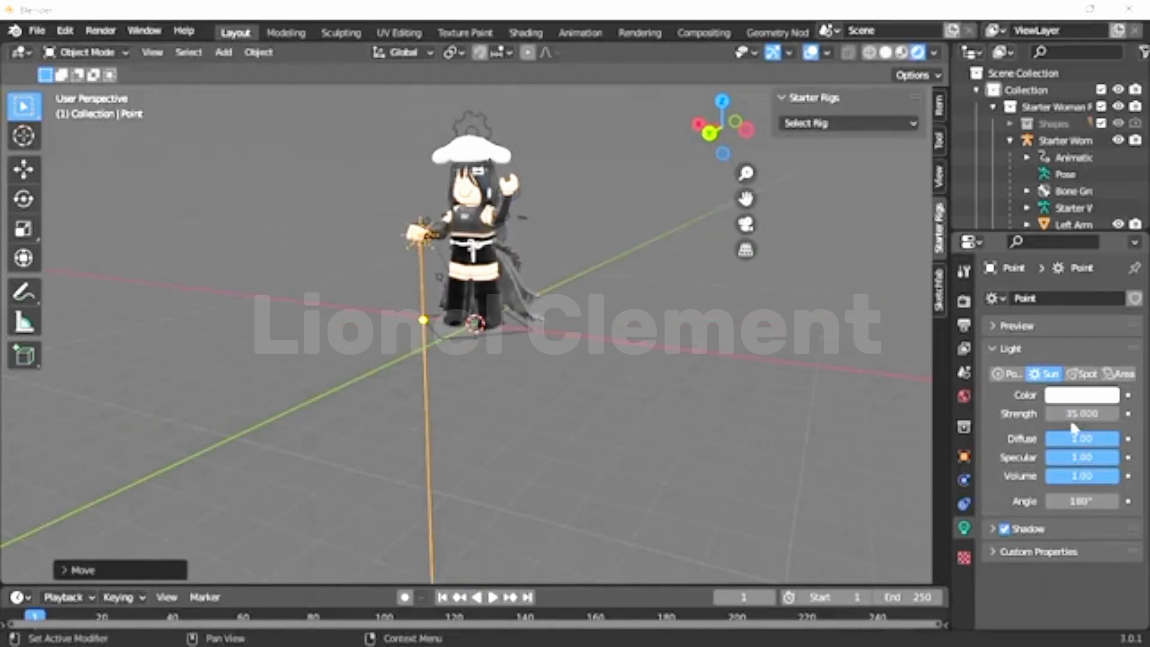
Step: Adjust the sun's colour from cyan back toward white and review the lit scene
left_click(1088, 396)
left_click(1033, 214)
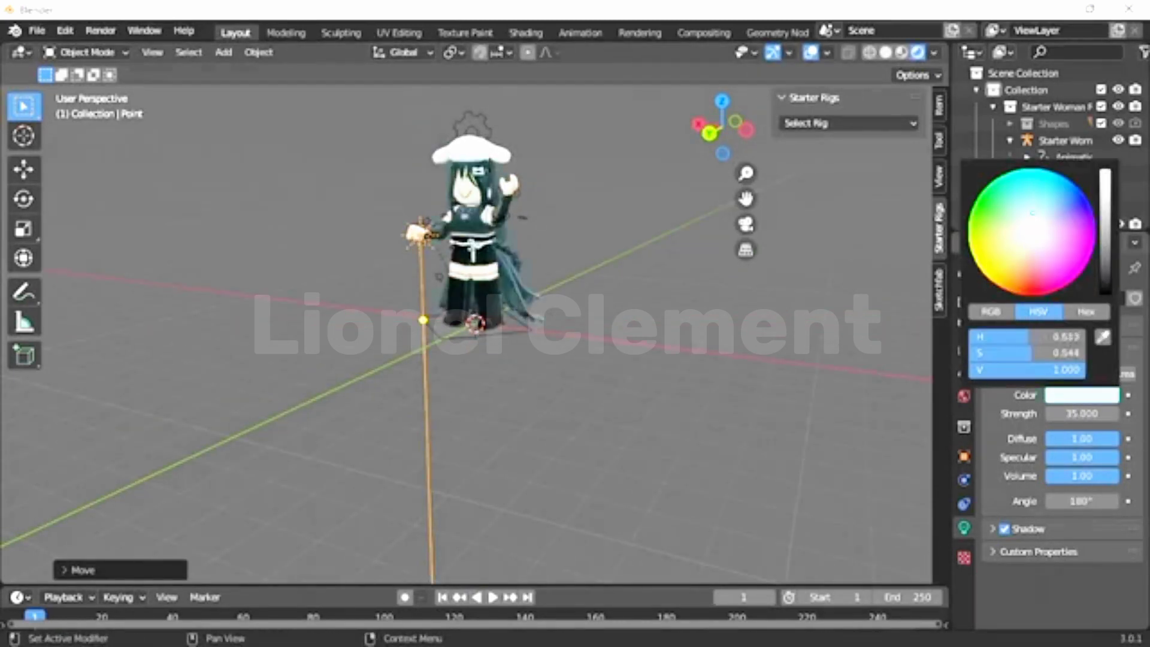
left_click_drag(1032, 219, 1032, 232)
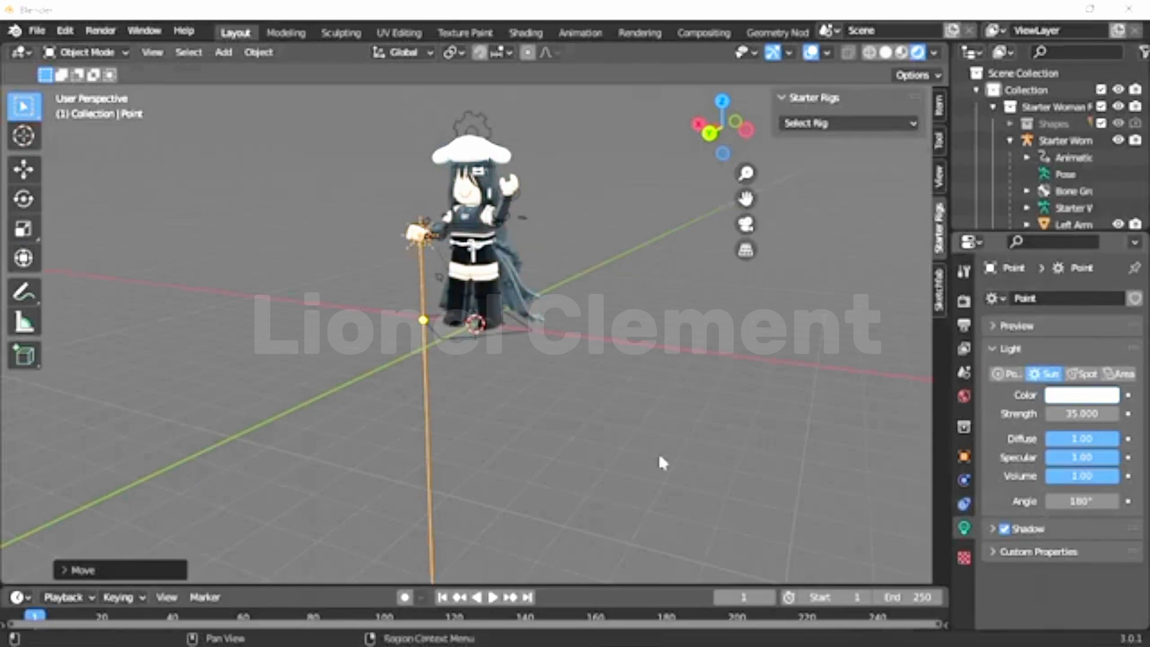
middle_click_drag(663, 462, 843, 445)
scroll(779, 390, "down", 2)
scroll(1024, 188, "down", 5)
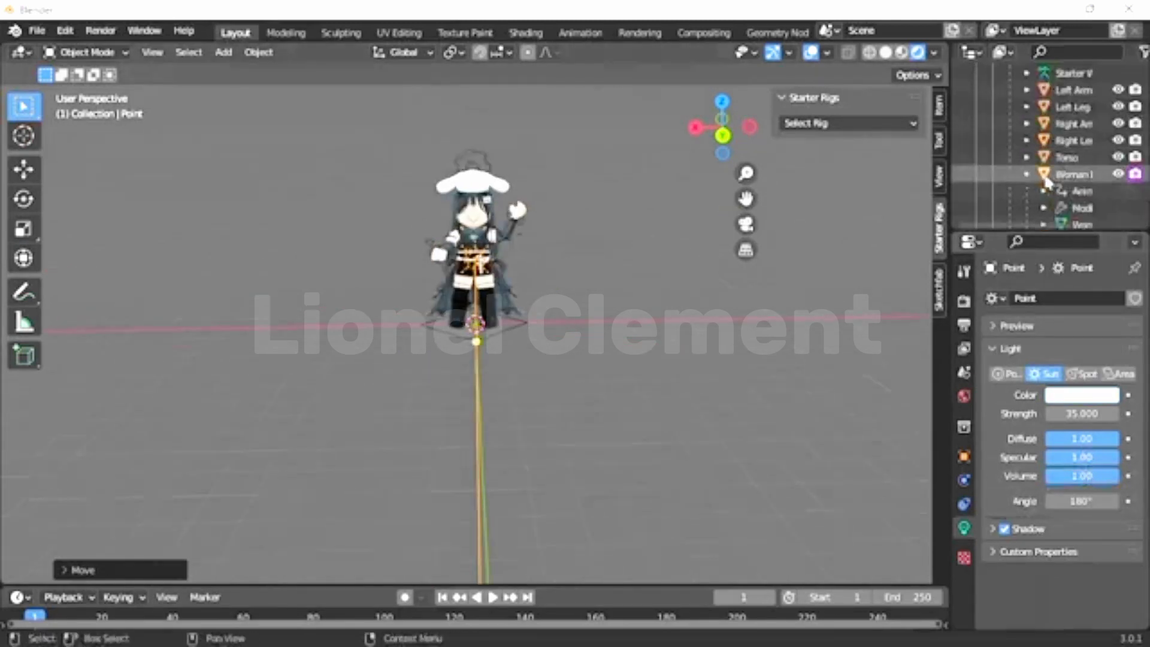
scroll(536, 243, "up", 1)
scroll(628, 260, "up", 1)
scroll(609, 246, "up", 2)
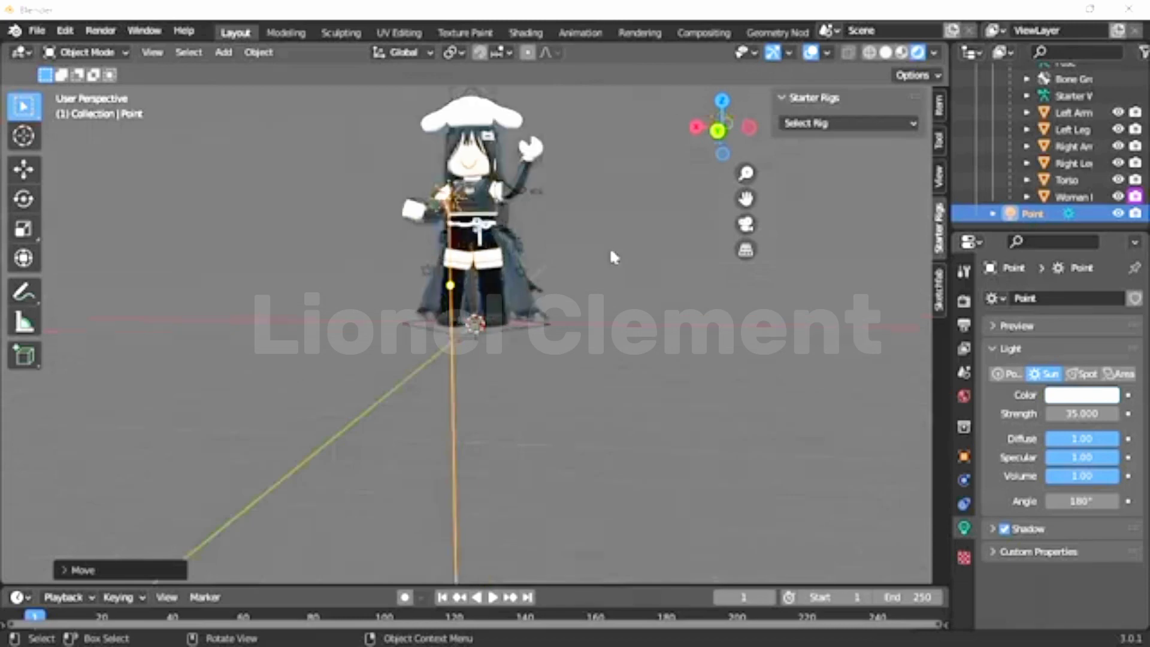
left_click(223, 52)
Step: Add a camera, raise it along Z, and rotate it to frame the avatar front-on
left_click(252, 321)
key("g")
key("z")
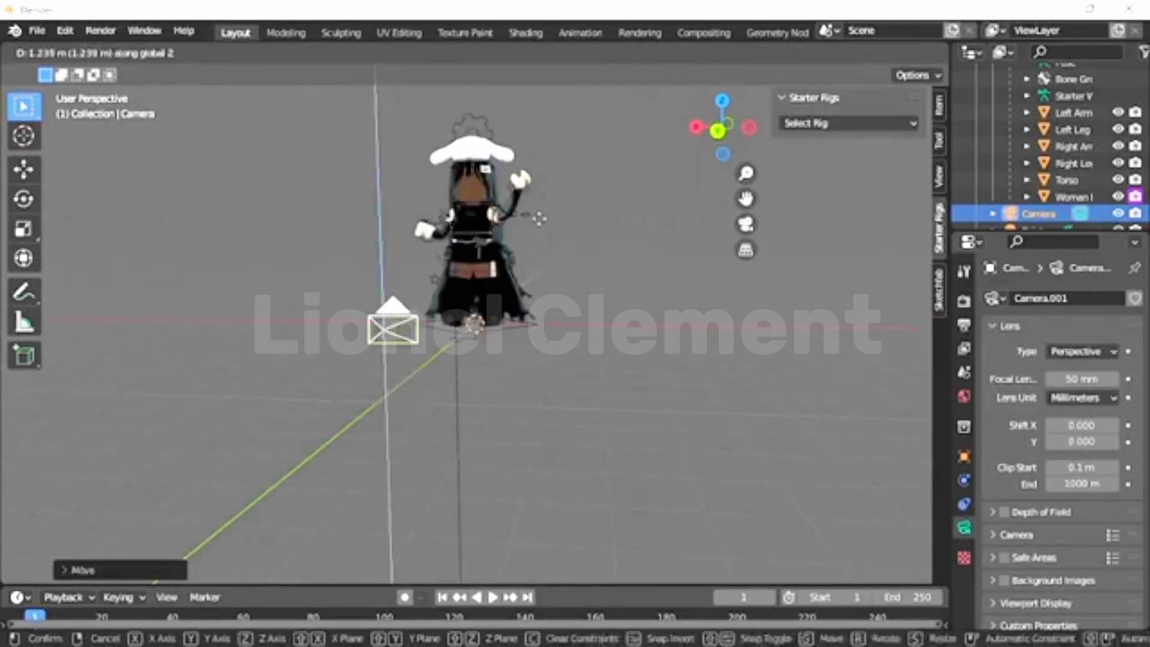
left_click(540, 190)
key("KP_0")
key("r")
key("r")
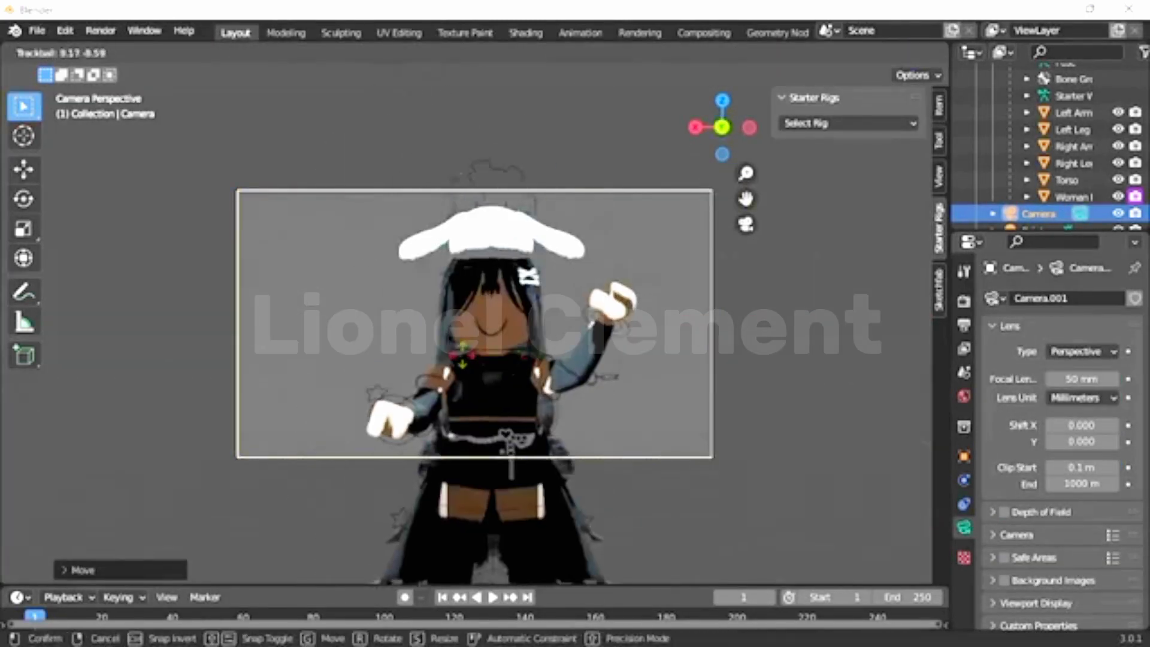
key("Return")
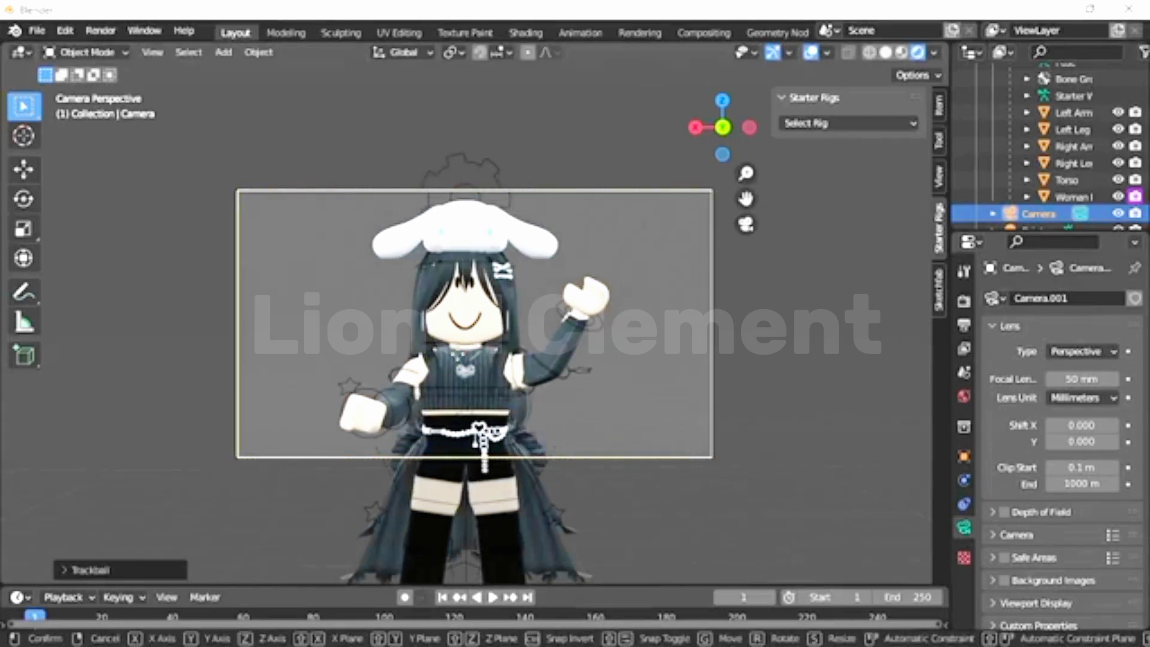
key("g")
key("y")
key("Escape")
Step: Frame the camera on the avatar and set the film background to transparent
key("r")
key("r")
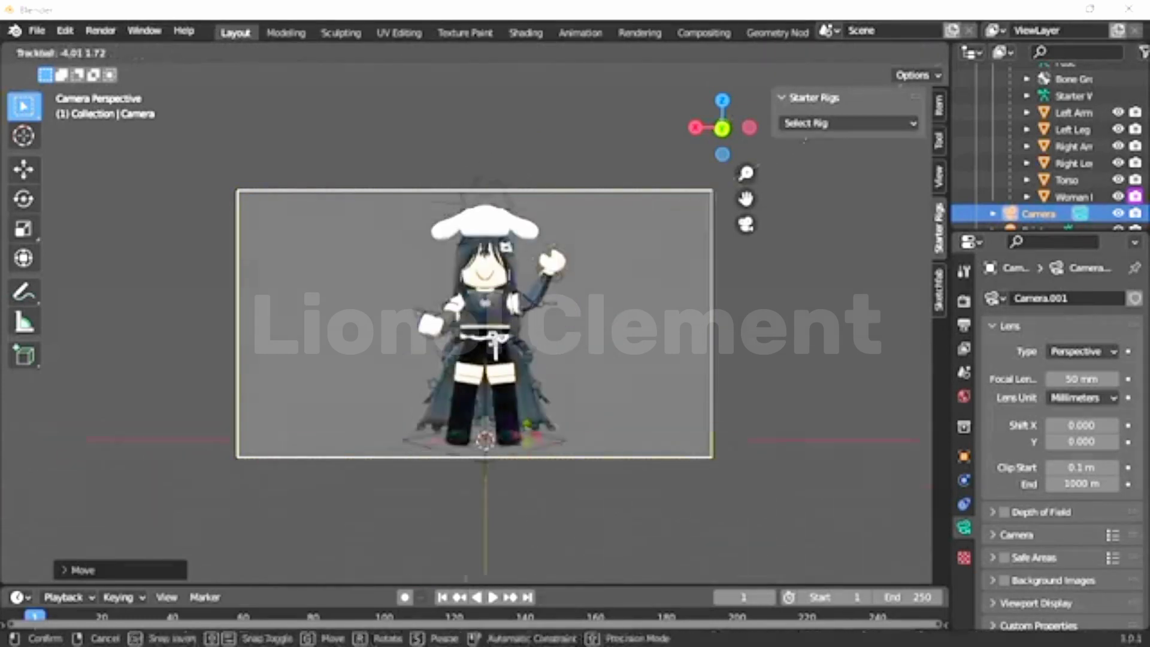
key("Return")
left_click(964, 301)
scroll(1055, 480, "down", 3)
left_click(1010, 464)
left_click(1051, 509)
scroll(1019, 455, "up", 10)
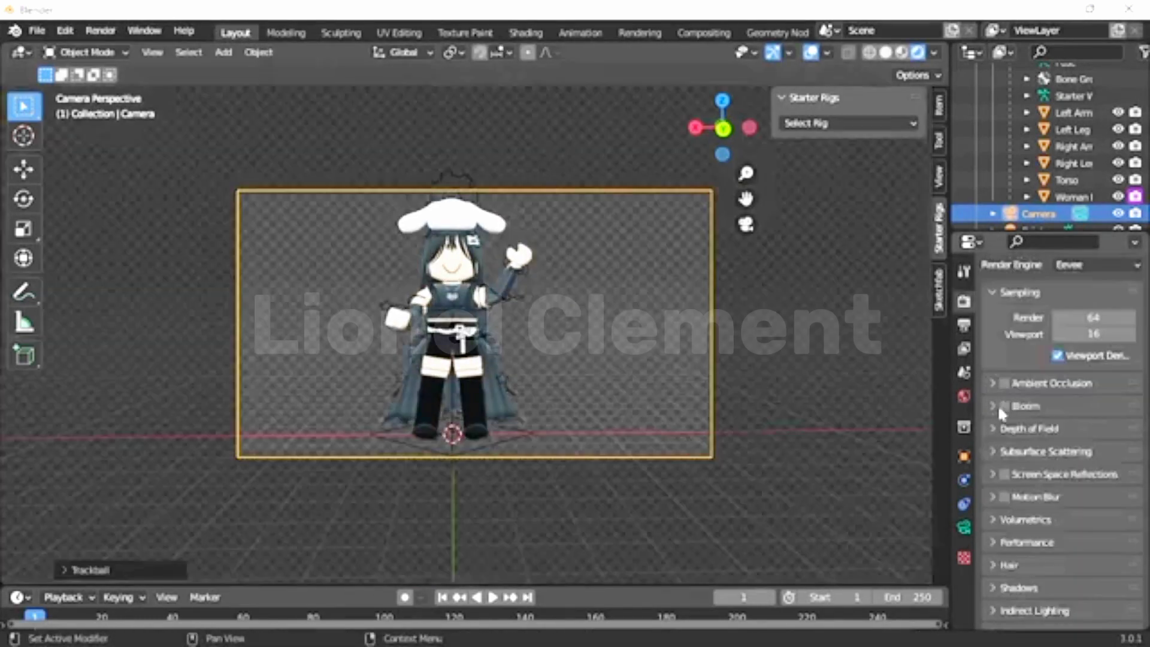
Step: Enable bloom with an intensity of 0.2 and fit the camera frame to the viewport
left_click(998, 404)
left_click_drag(1054, 507, 1084, 514)
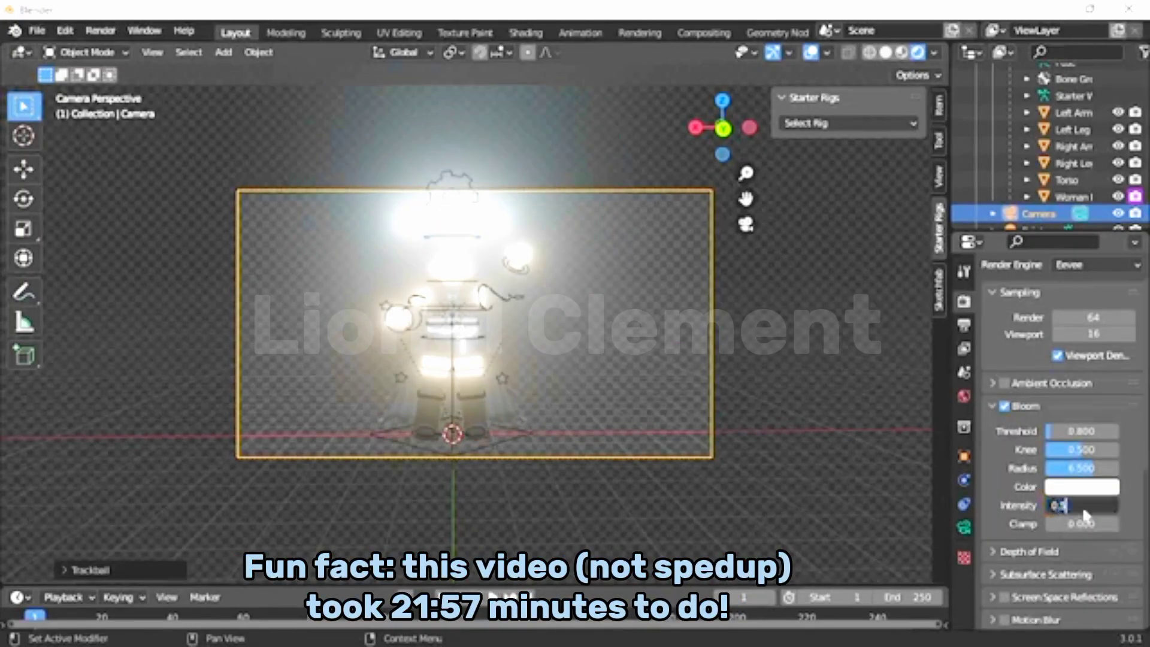
left_click(1082, 506)
type("0")
key("Return")
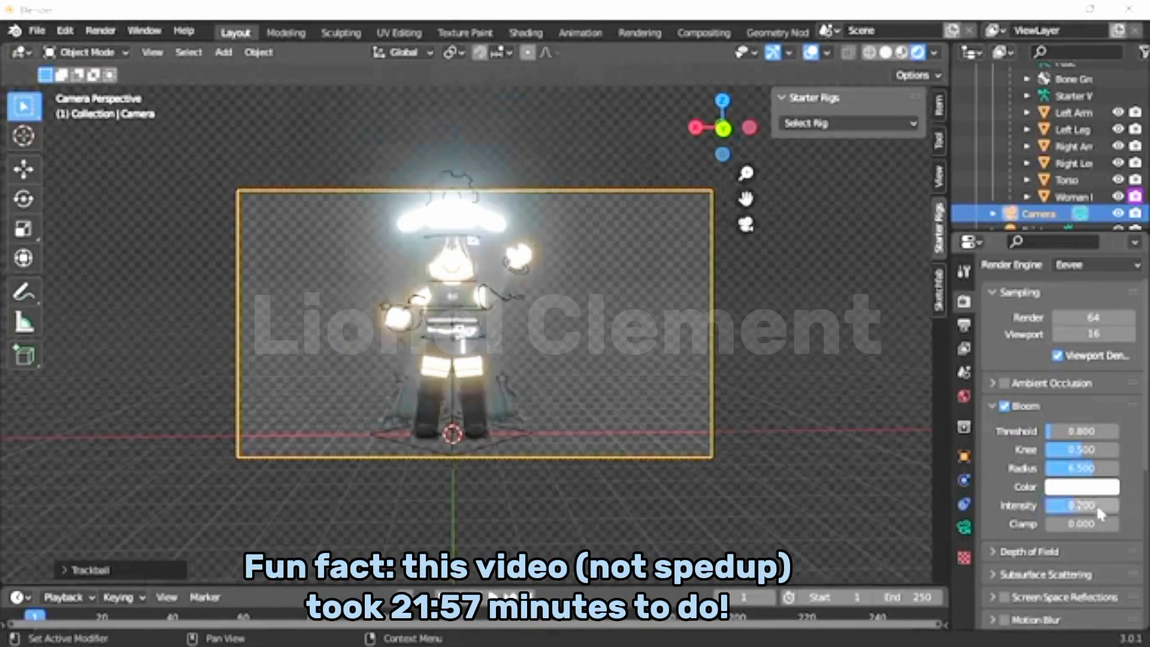
key("Home")
left_click(1082, 486)
Step: Adjust the saturation of the sun light's colour
scroll(1040, 211, "down", 1)
left_click(1039, 214)
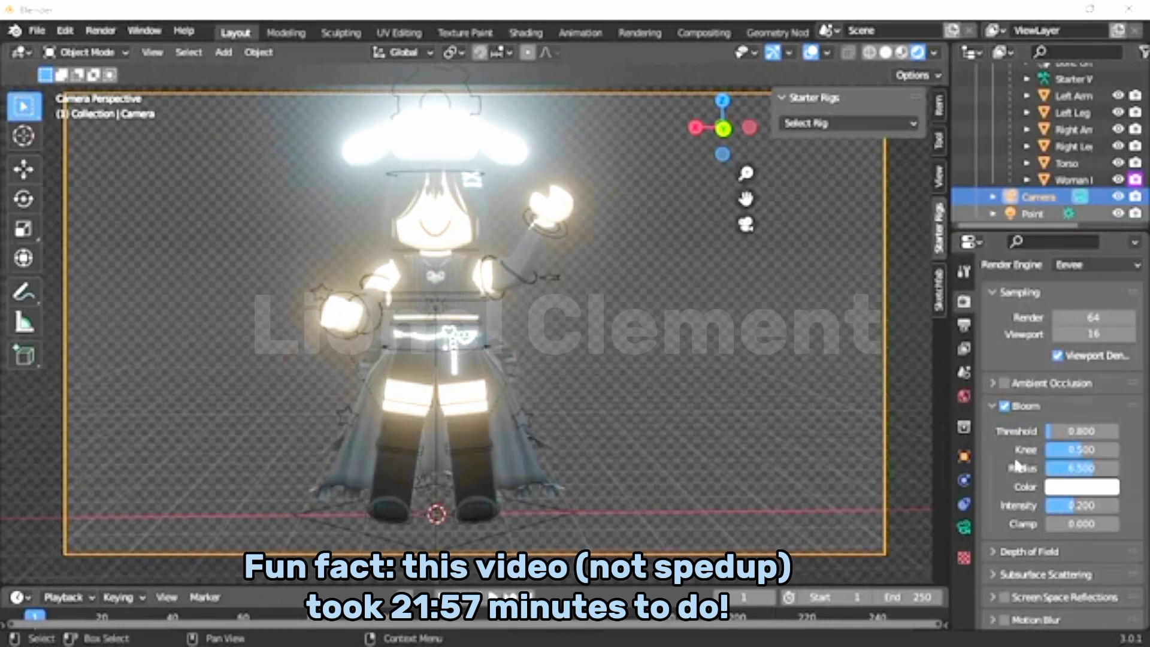
left_click(964, 527)
left_click(1082, 395)
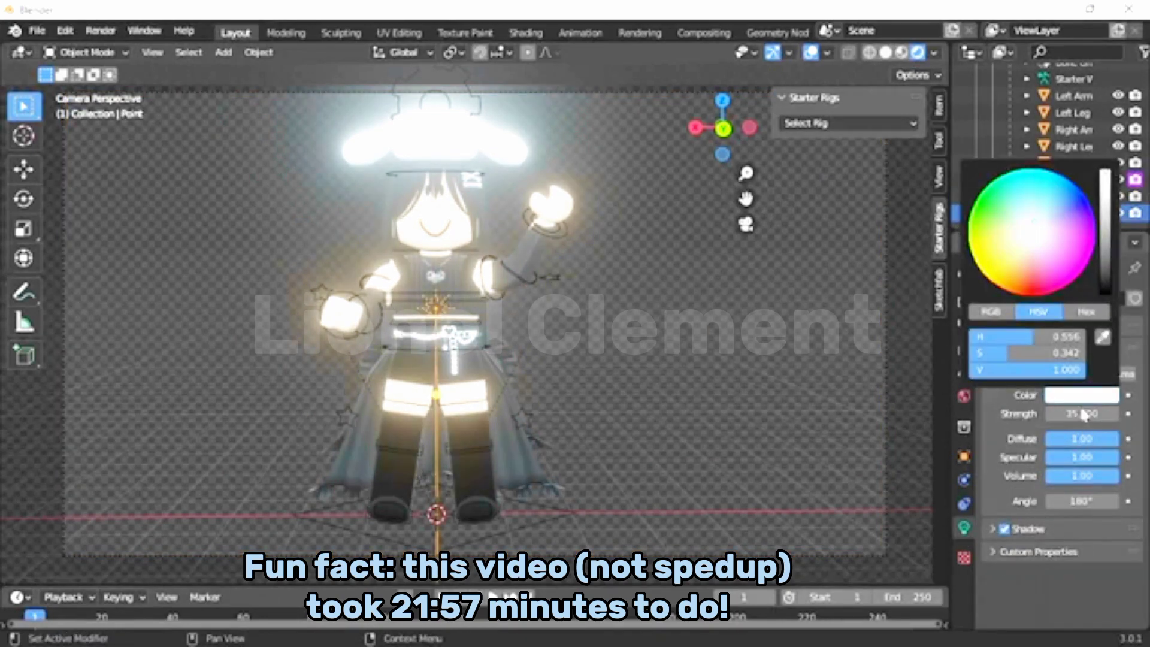
left_click(1054, 353)
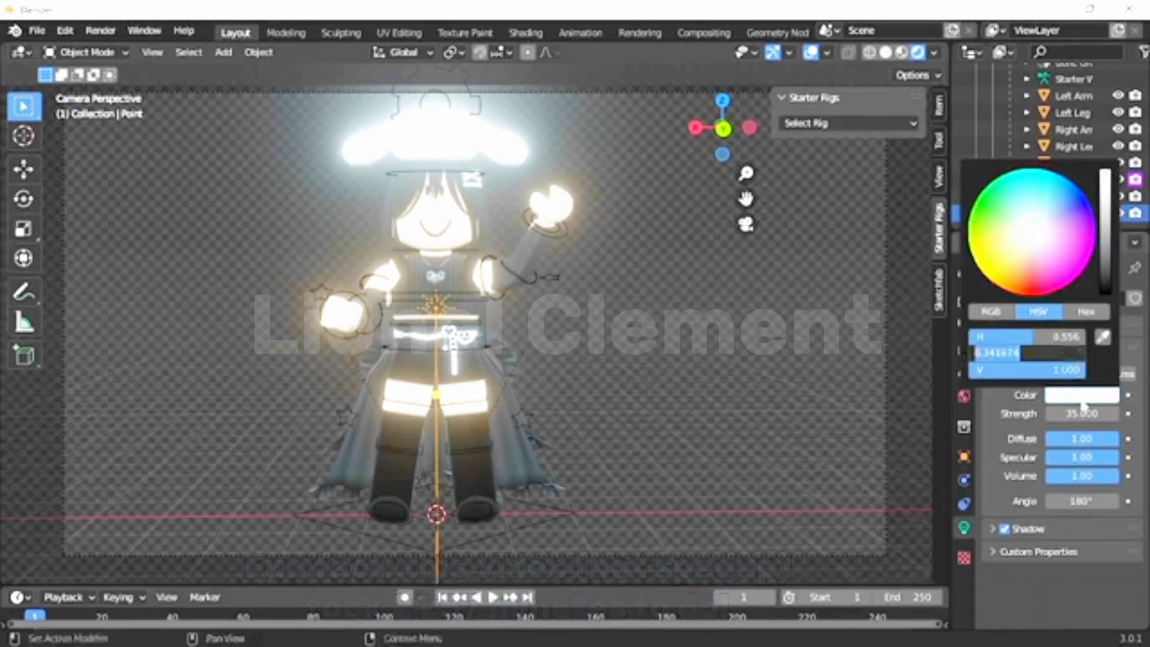
key("Return")
scroll(1031, 195, "up", 2)
Step: Set the bloom colour saturation to 0.341674
left_click(964, 301)
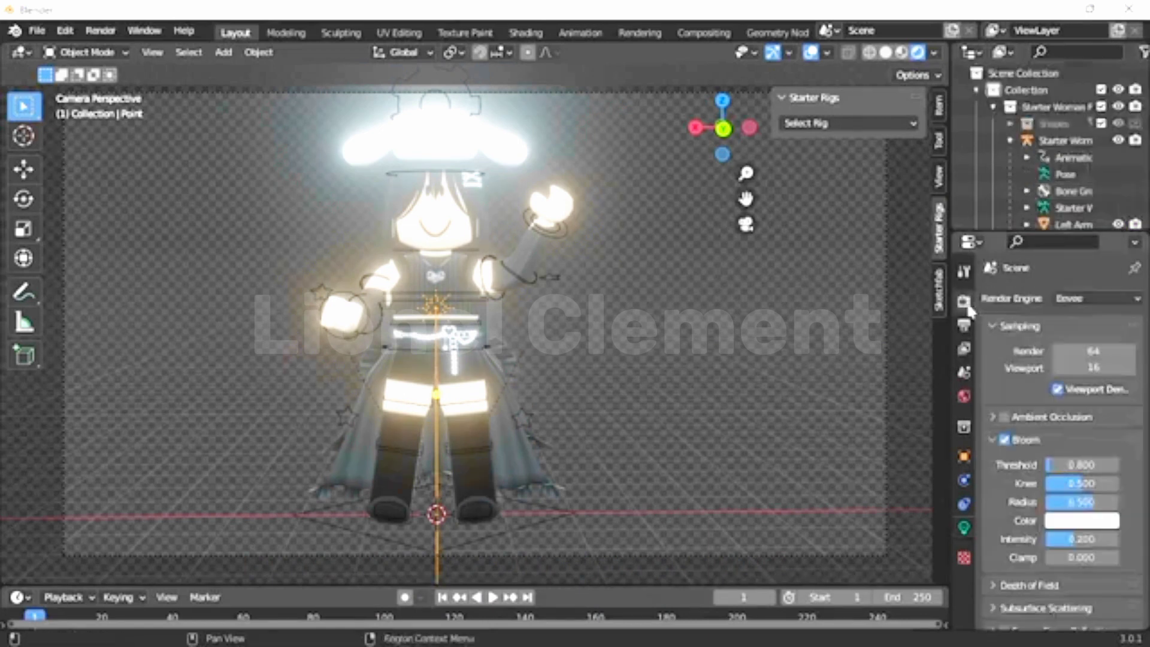
scroll(1055, 419, "down", 10)
scroll(1019, 379, "up", 8)
left_click(1082, 423)
left_click(1059, 383)
type("0.341674")
key("Return")
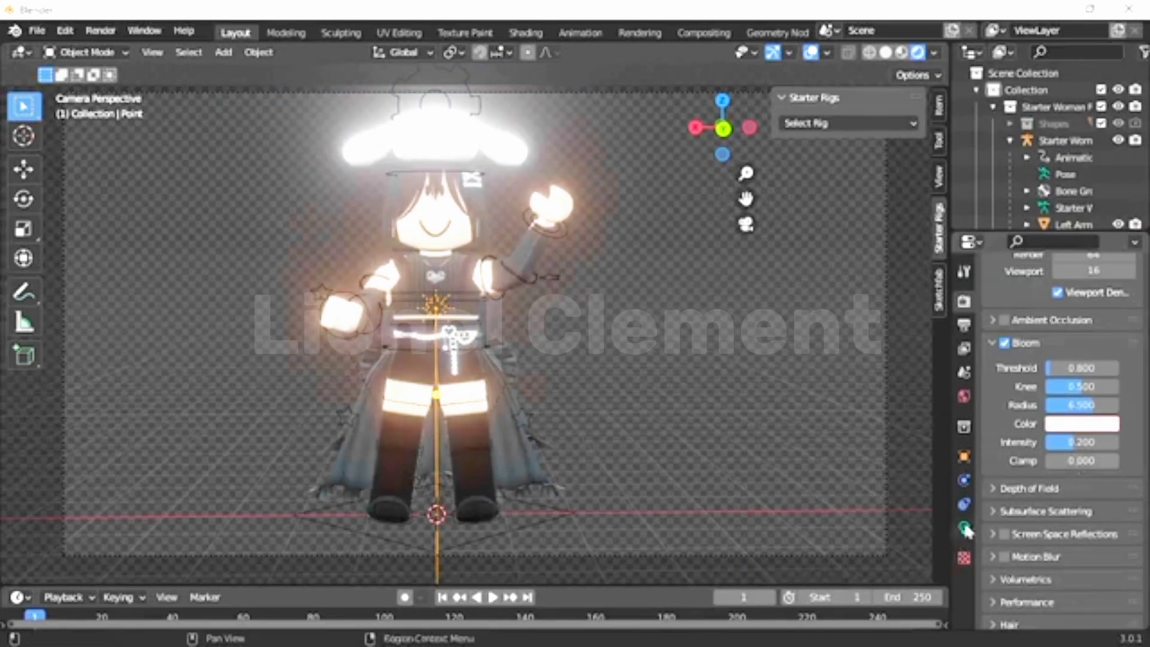
Step: Give the bloom a cyan tint with hue about 0.556 and set its radius to 10
left_click(964, 528)
left_click(1082, 395)
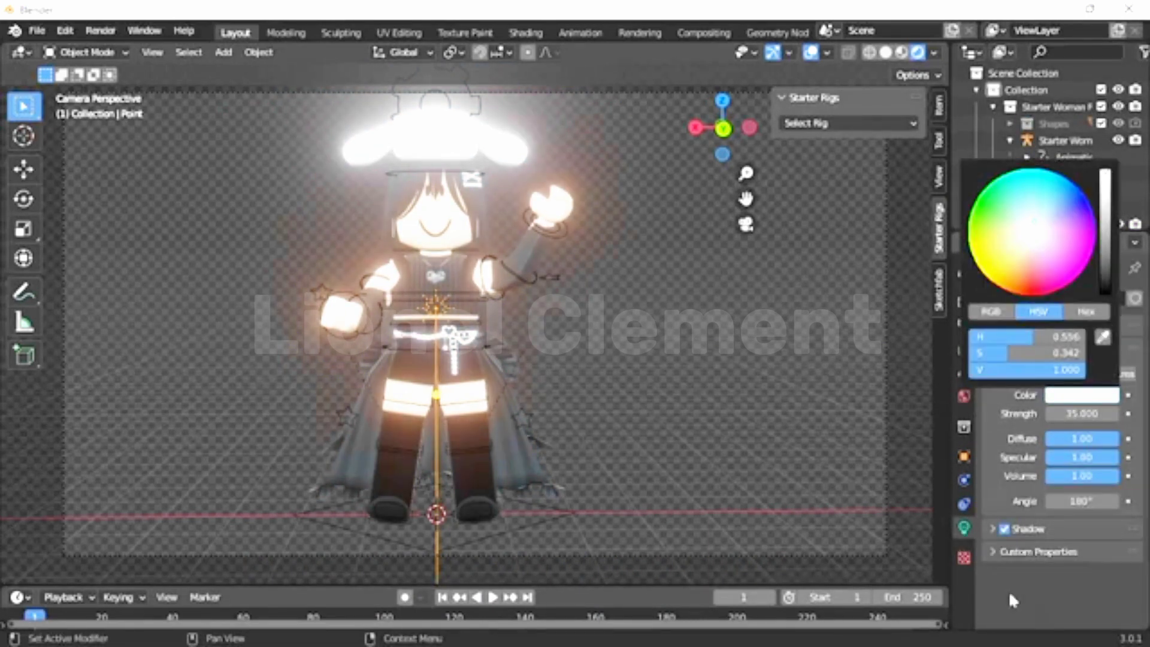
left_click(964, 301)
left_click(1083, 520)
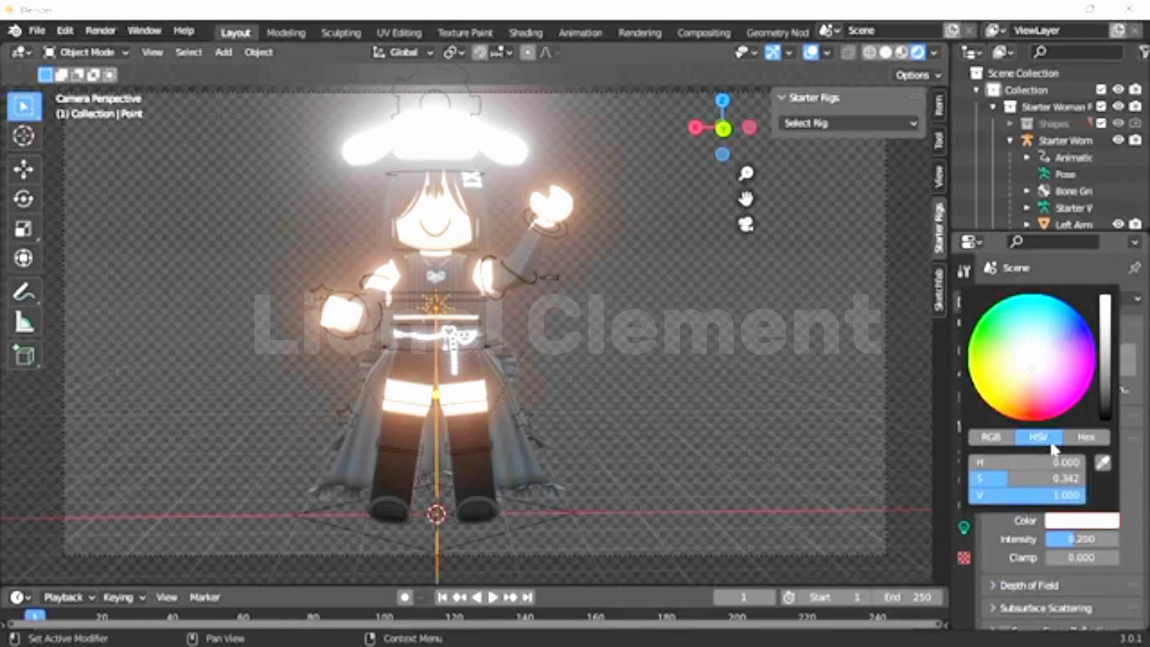
left_click(1055, 462)
type("0.555538")
key("Return")
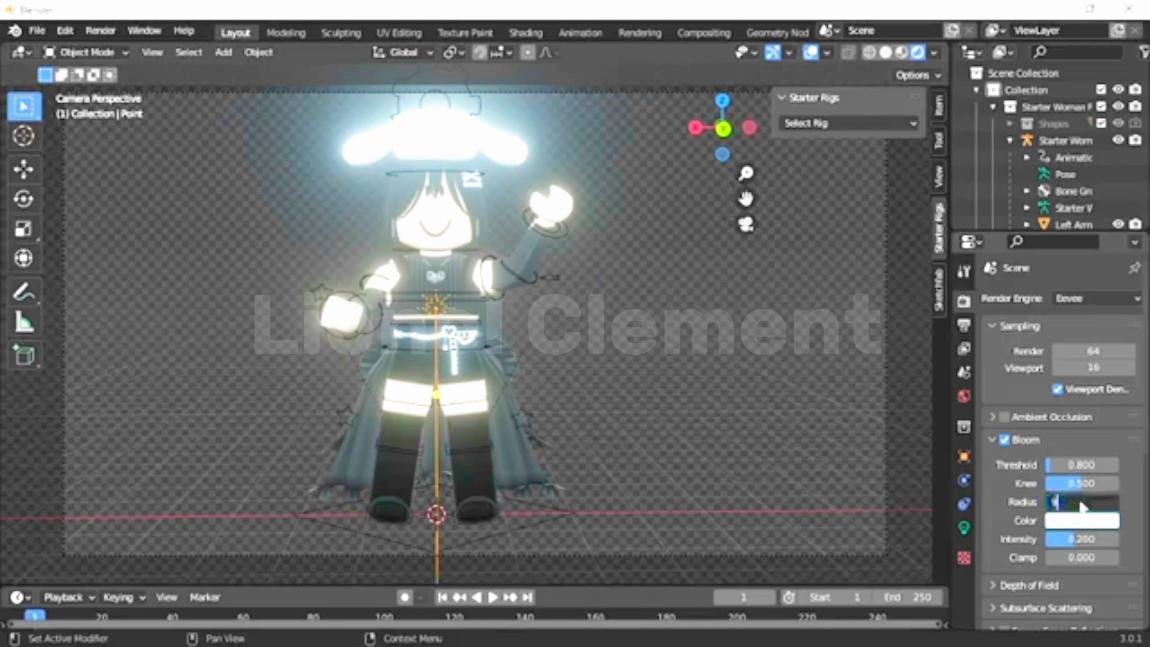
left_click_drag(1082, 506, 1116, 503)
Step: Enable ambient occlusion in the render settings
scroll(1019, 485, "down", 8)
scroll(1019, 485, "up", 8)
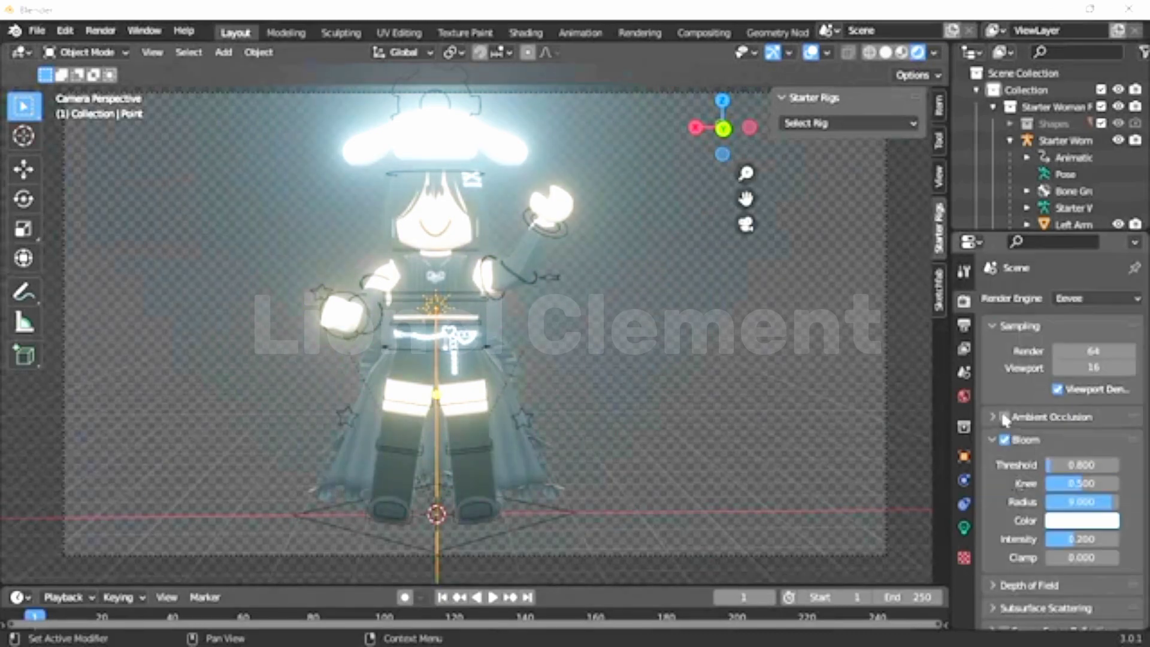
left_click(1004, 412)
scroll(1031, 498, "down", 4)
scroll(1041, 506, "down", 3)
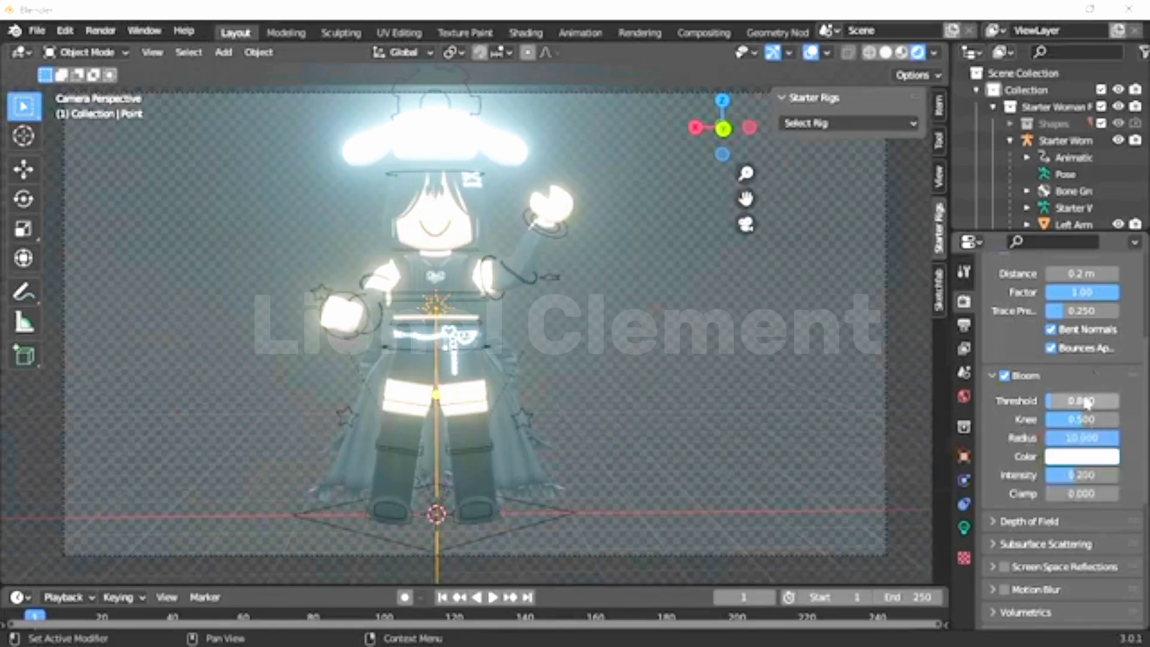
Step: Set the bloom threshold to 4 after trying 12 and 1
left_click(1073, 401)
type("12.000")
key("Return")
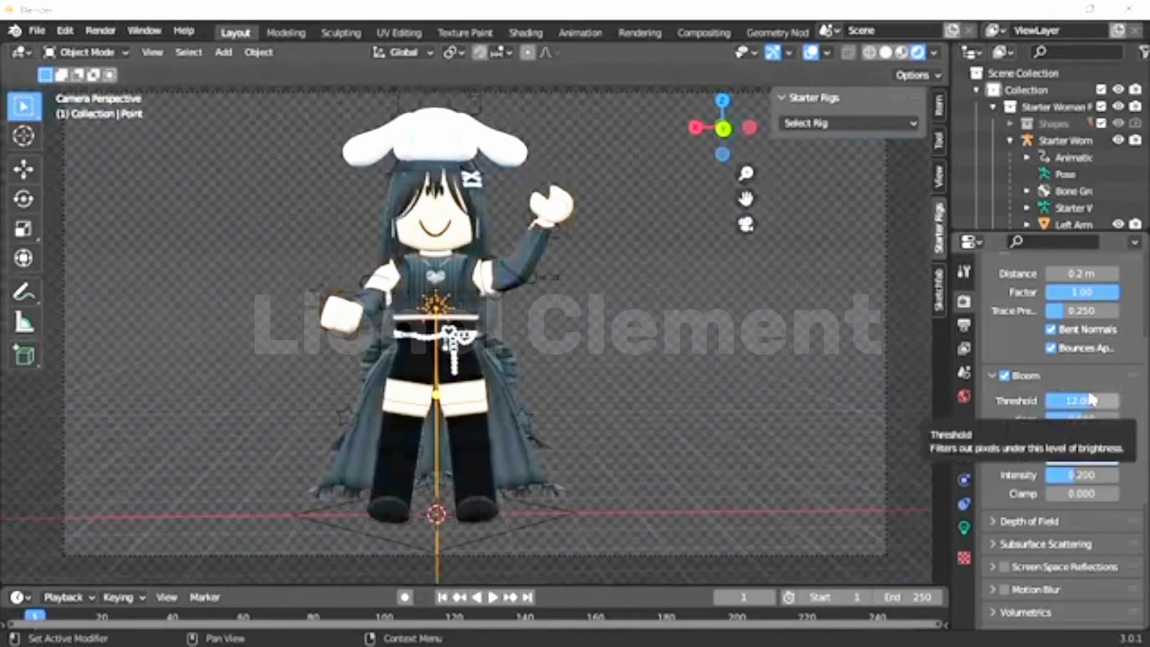
left_click(1090, 400)
type("1")
key("Return")
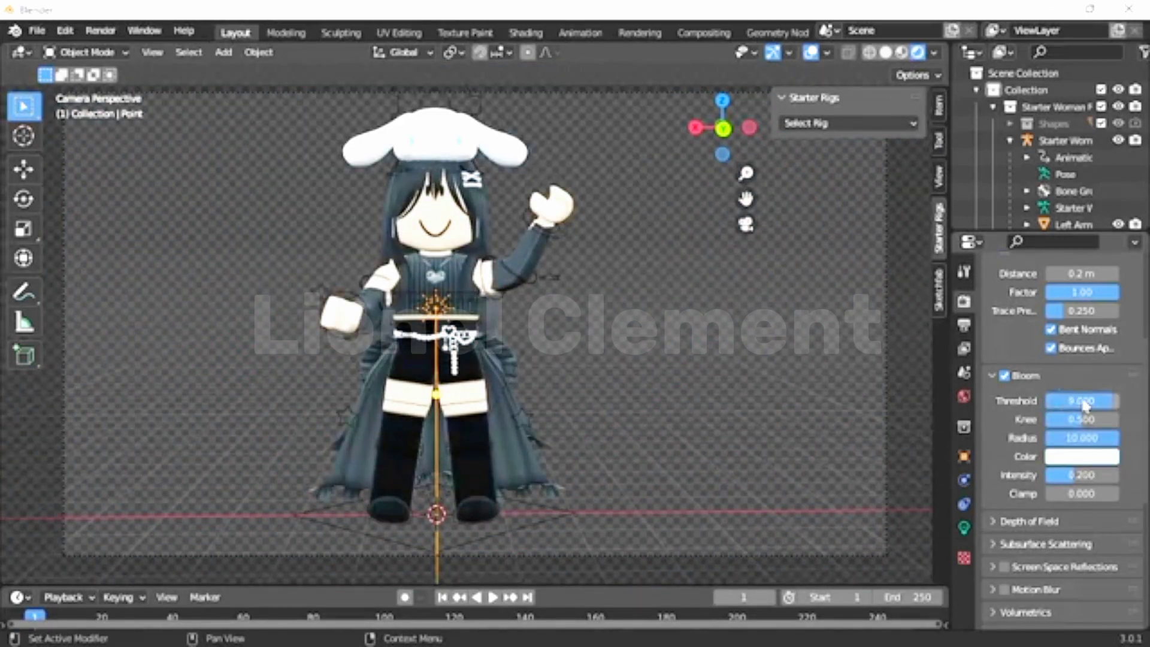
left_click(1102, 406)
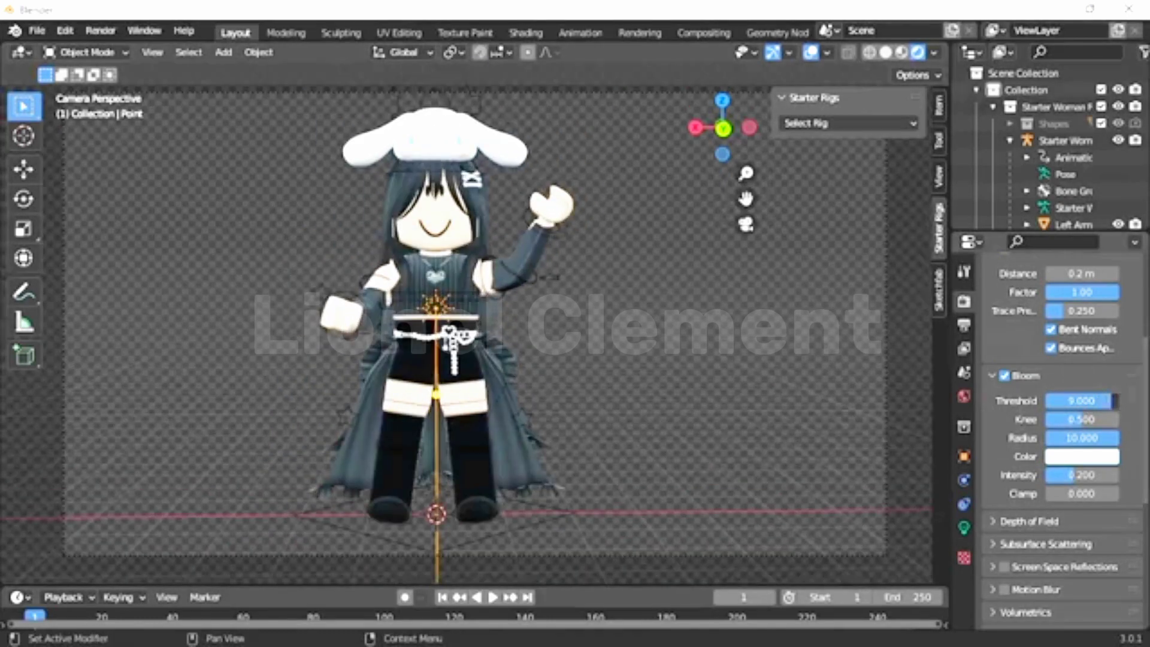
type("1")
key("Return")
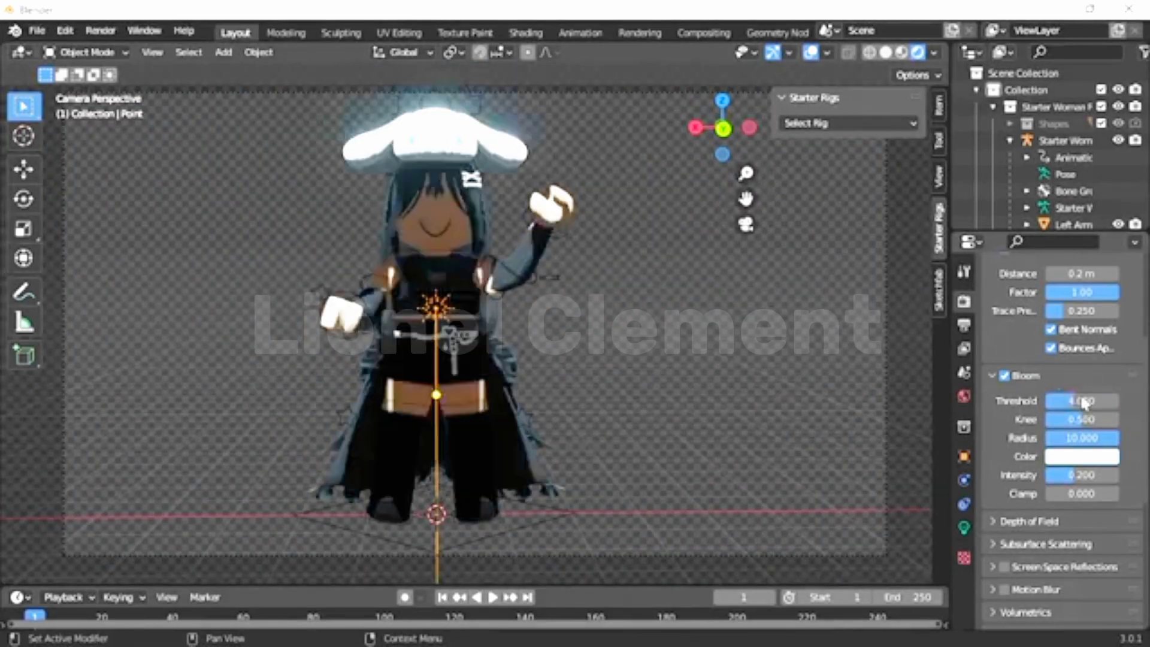
left_click(1086, 403)
type("4")
key("Return")
Step: Toggle film overscan on and back off, leaving it disabled
scroll(1080, 409, "down", 6)
scroll(1055, 510, "down", 3)
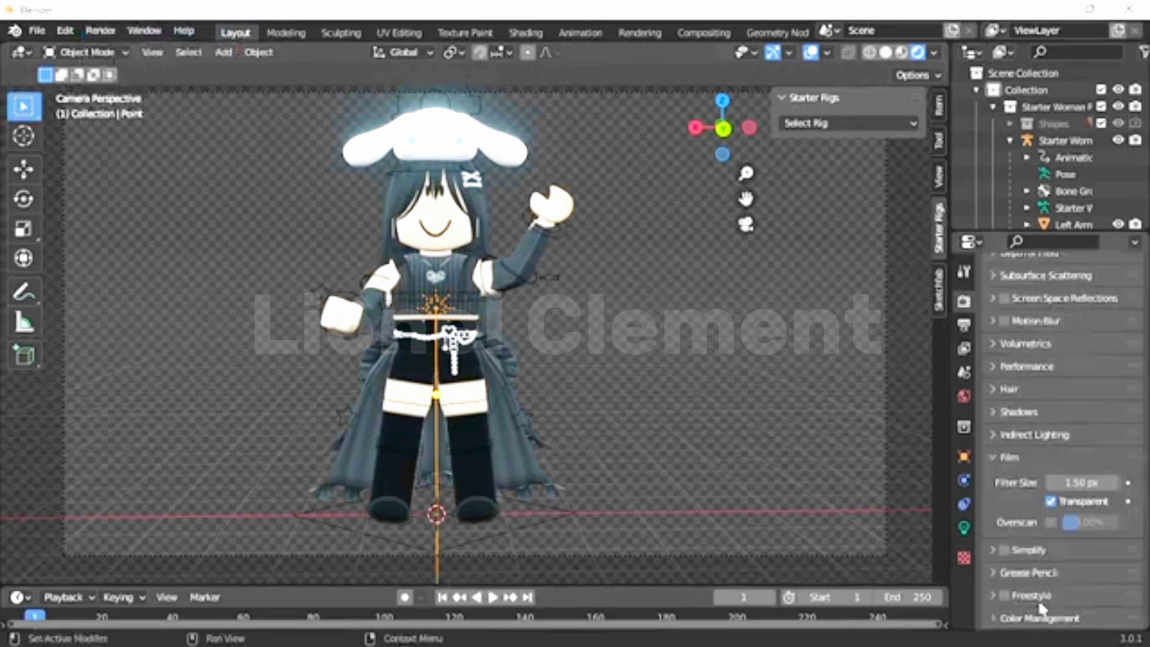
left_click(1051, 523)
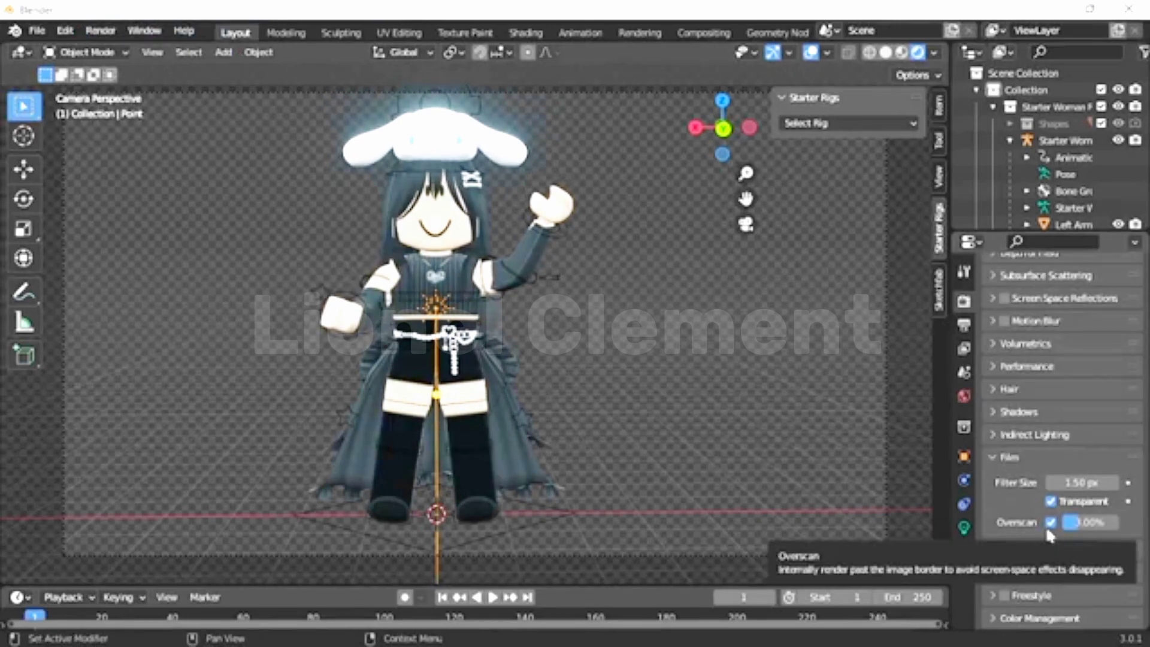
left_click(1051, 526)
left_click(100, 31)
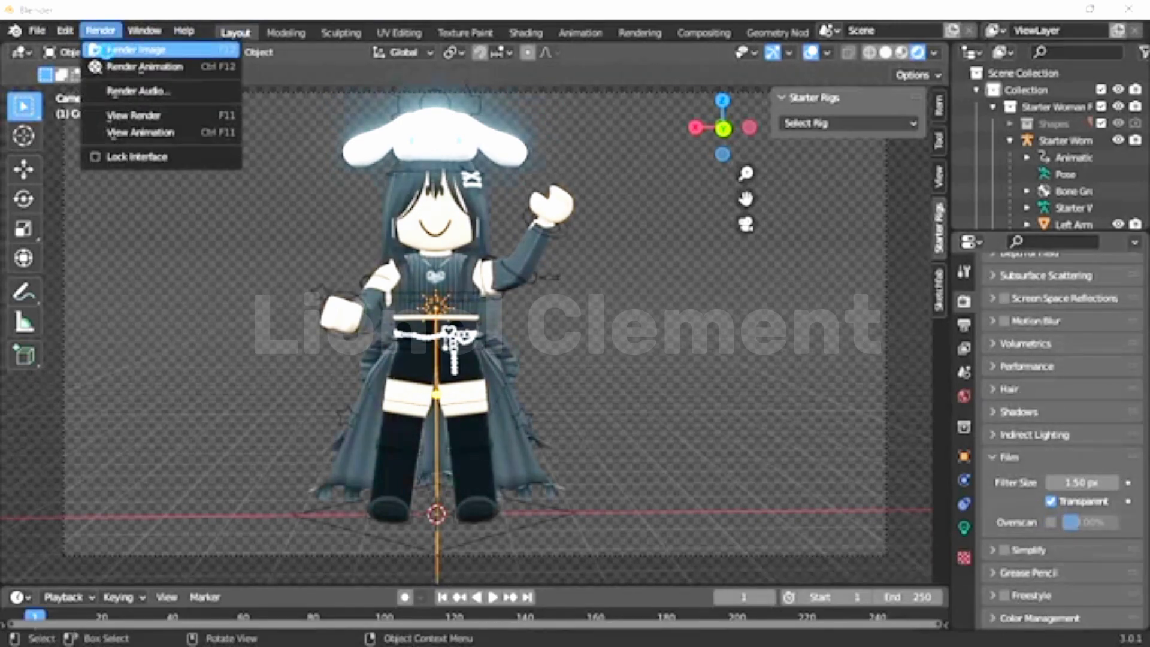
Step: Render the current frame as an image and save the render to disk
left_click(105, 51)
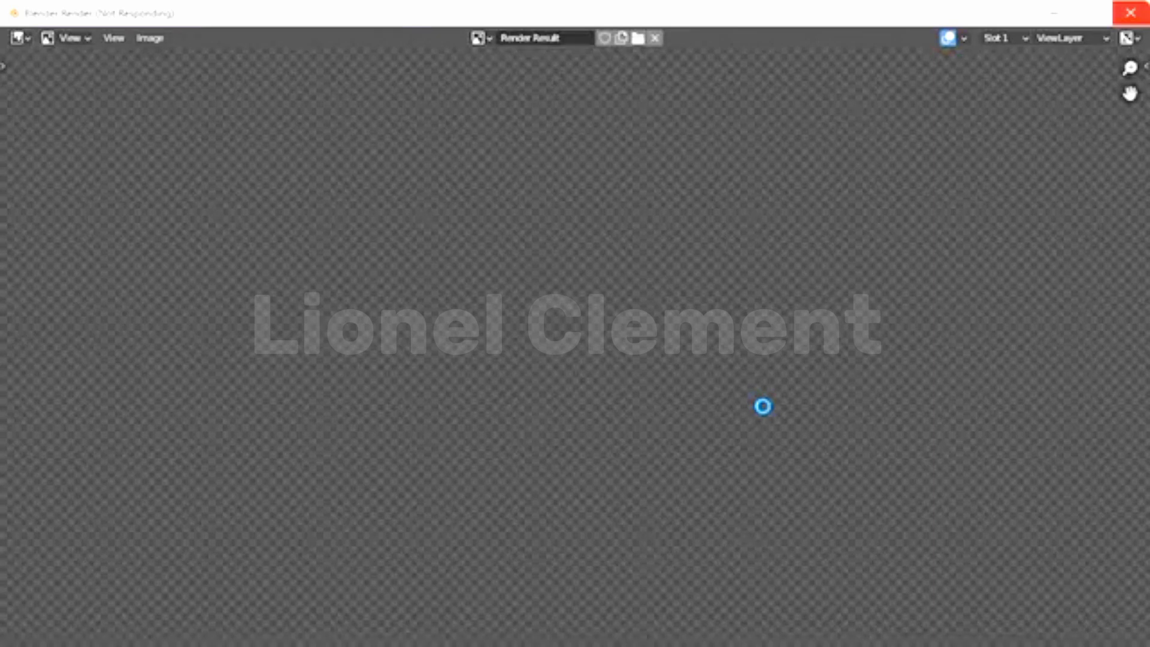
mouse_move(770, 628)
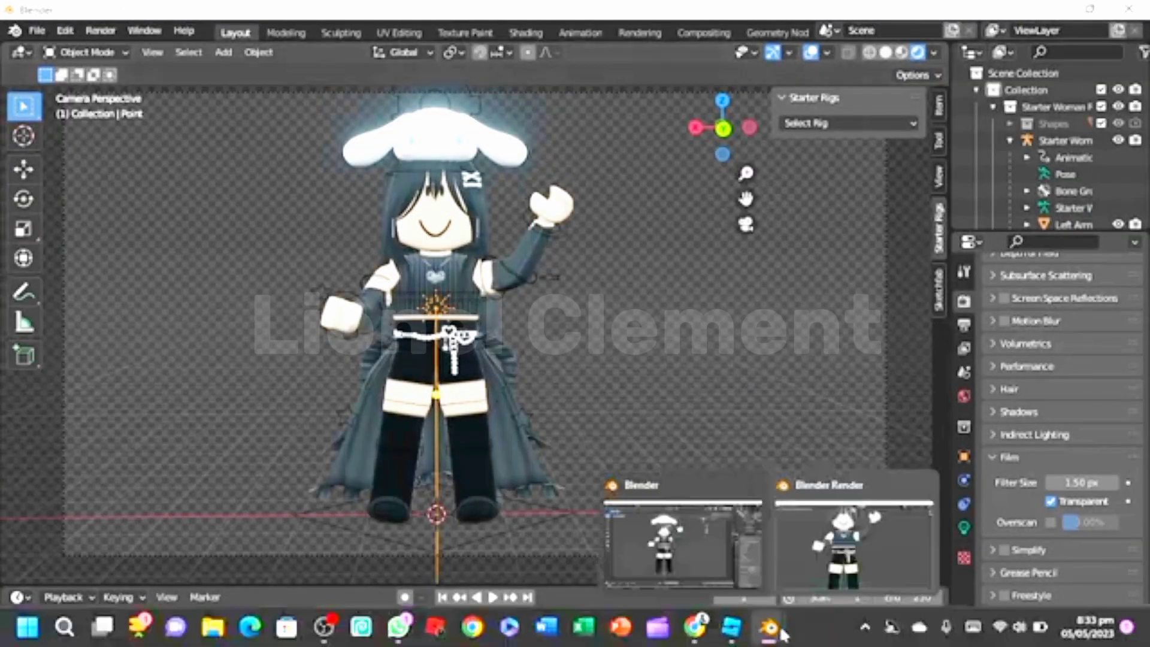
left_click(807, 571)
scroll(675, 407, "down", 3)
left_click(150, 38)
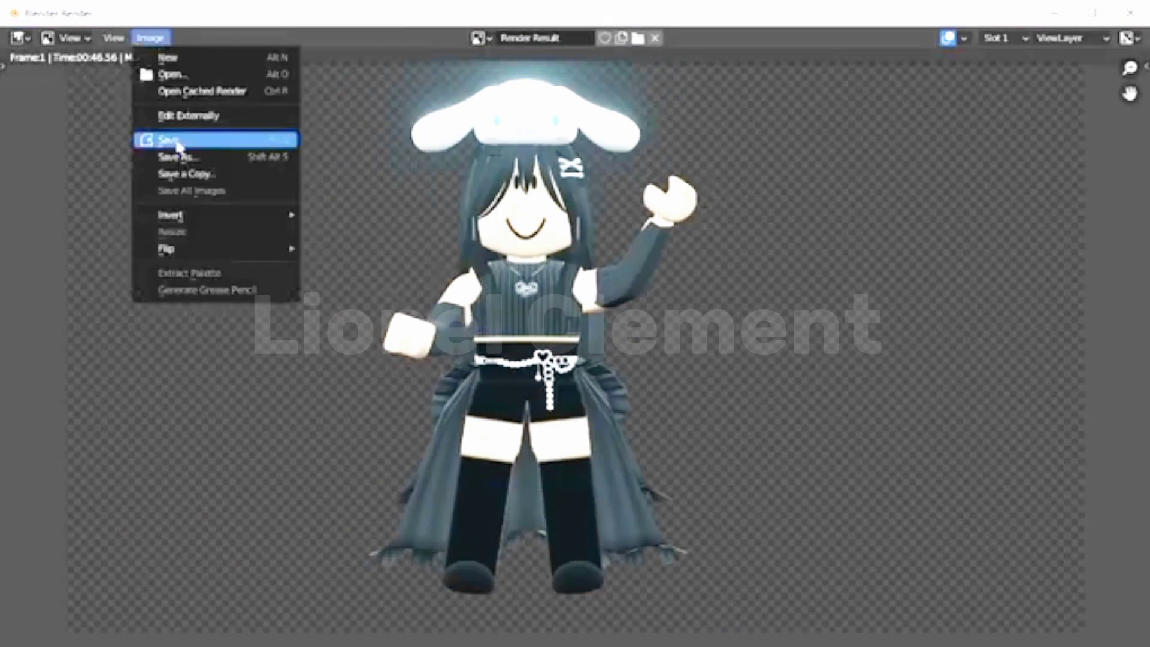
left_click(168, 141)
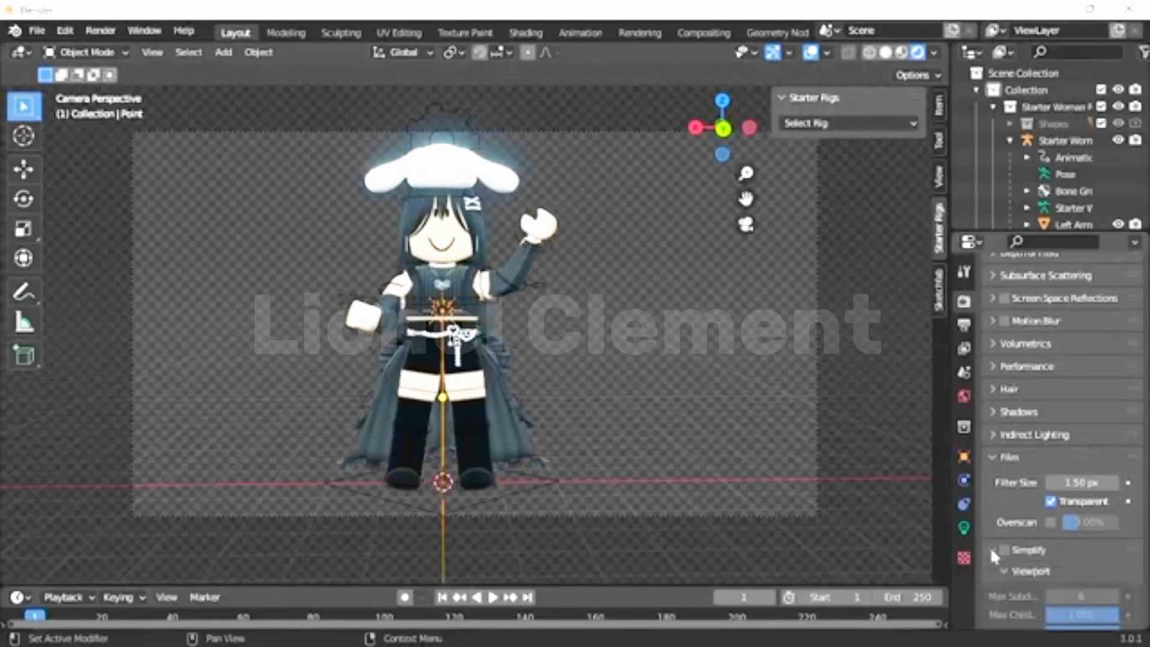
Step: Toggle scene simplification on and back off
left_click(1003, 550)
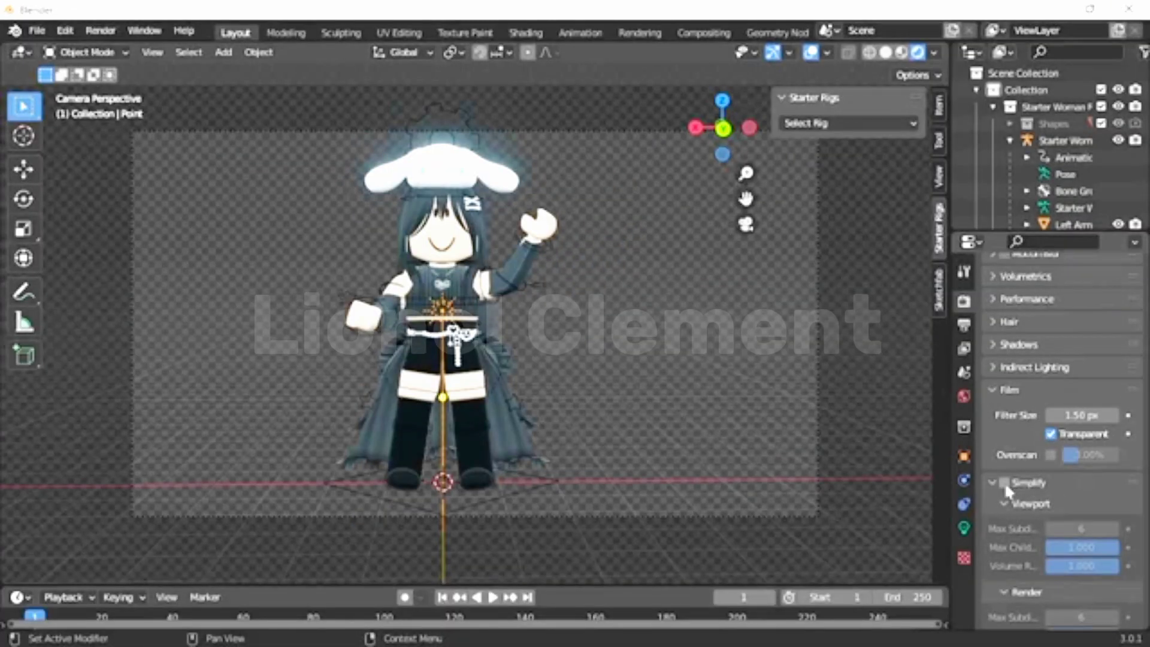
scroll(998, 509, "down", 5)
left_click(1005, 382)
scroll(995, 455, "down", 1)
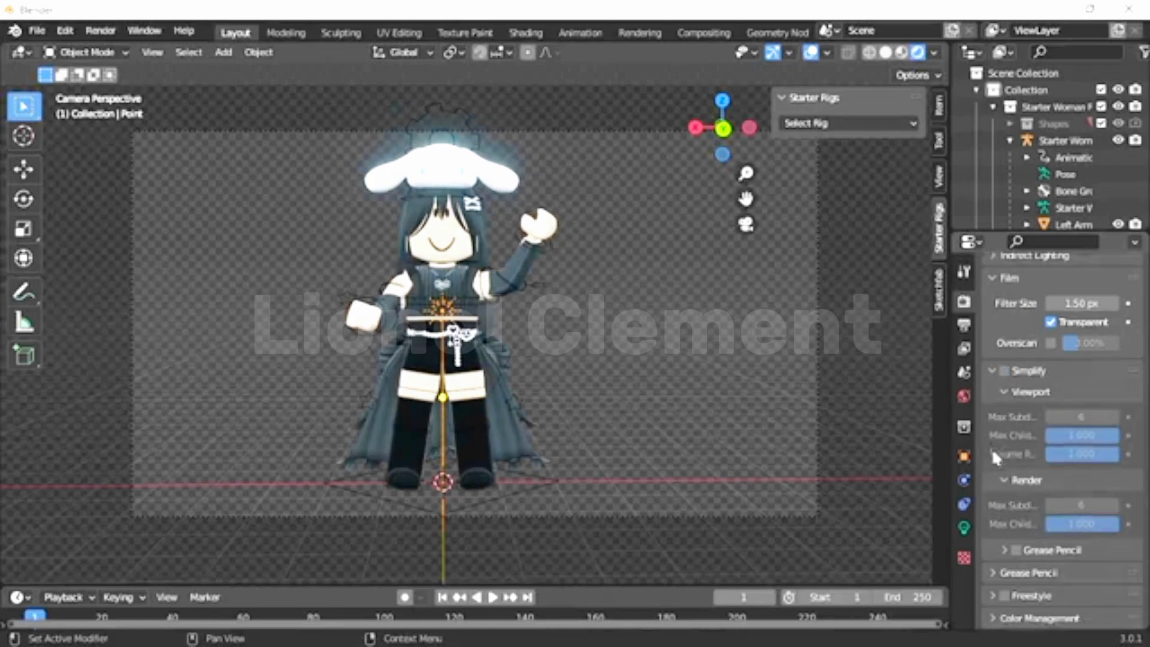
Step: Enable Freestyle outlines, set the line thickness, and re-render with F12
left_click(995, 595)
scroll(1000, 557, "down", 2)
left_click(1004, 517)
scroll(1004, 517, "down", 1)
left_click(1004, 544)
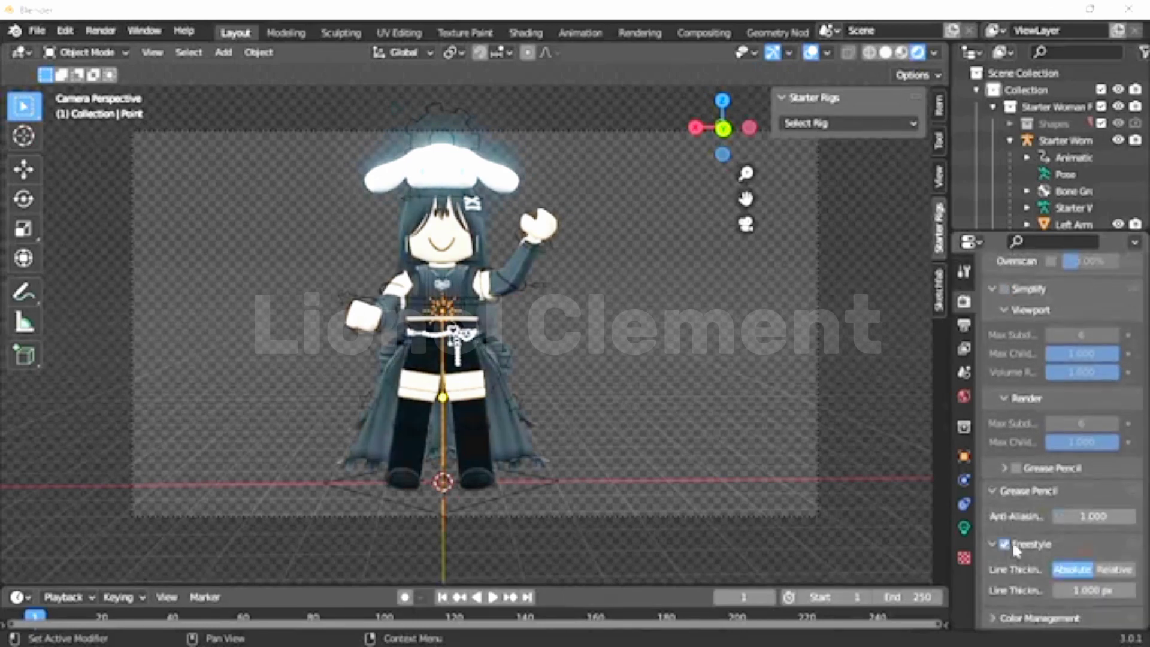
key("Return")
key("F12")
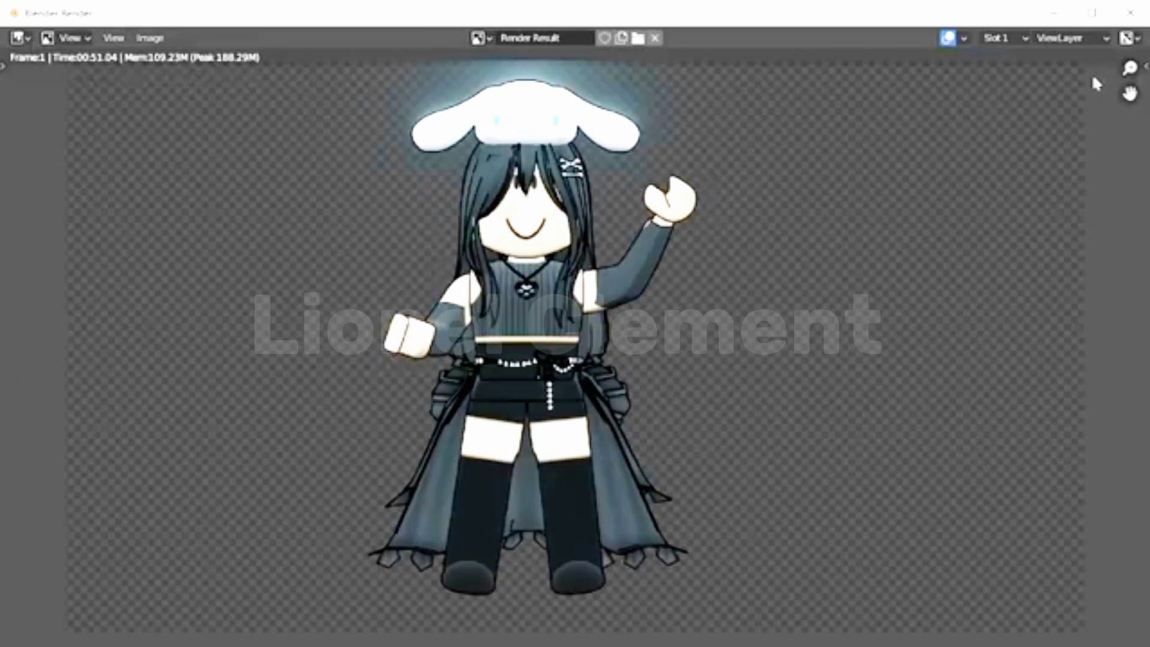
key("ctrl+p")
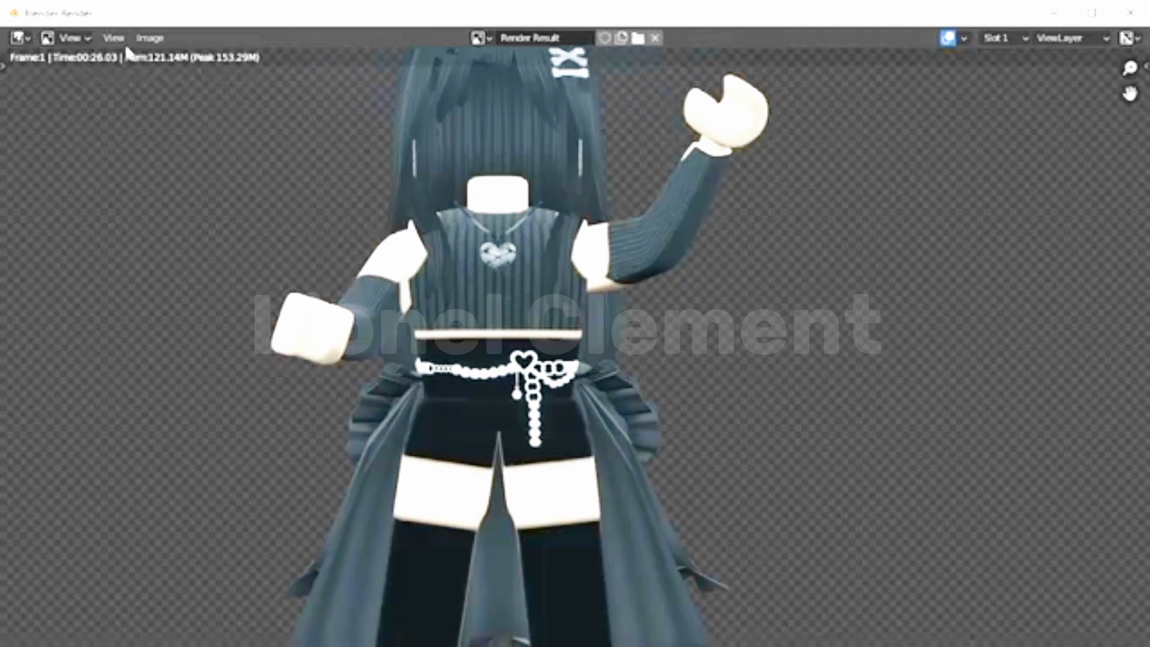
scroll(829, 557, "down", 3)
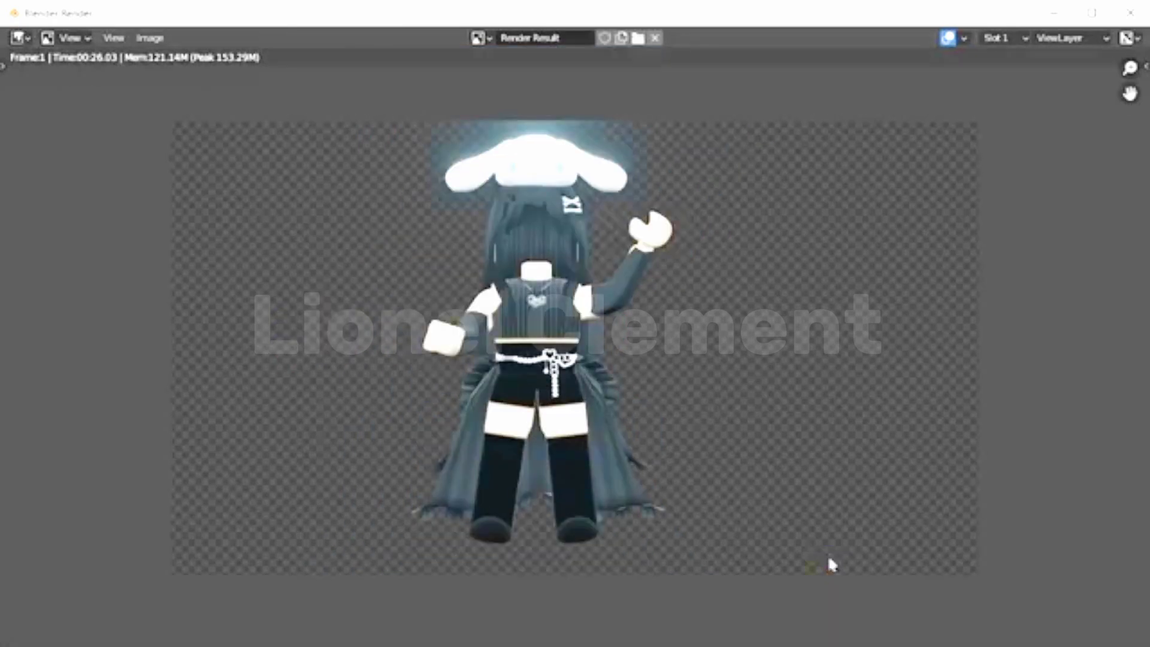